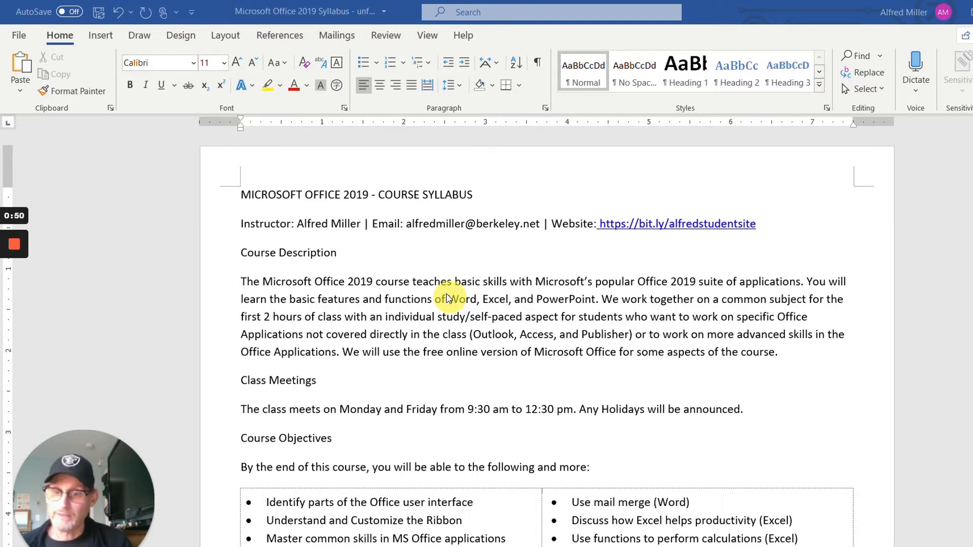
Look through the syllabus and the available fonts, and set the font of the entire document to Arial
scroll(451, 299, down, 5)
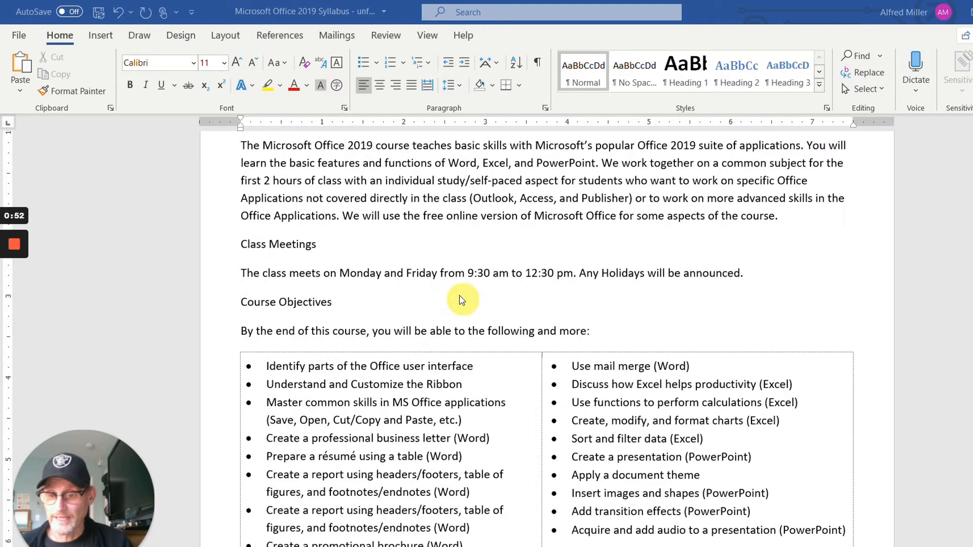
scroll(461, 299, down, 5)
scroll(458, 299, down, 5)
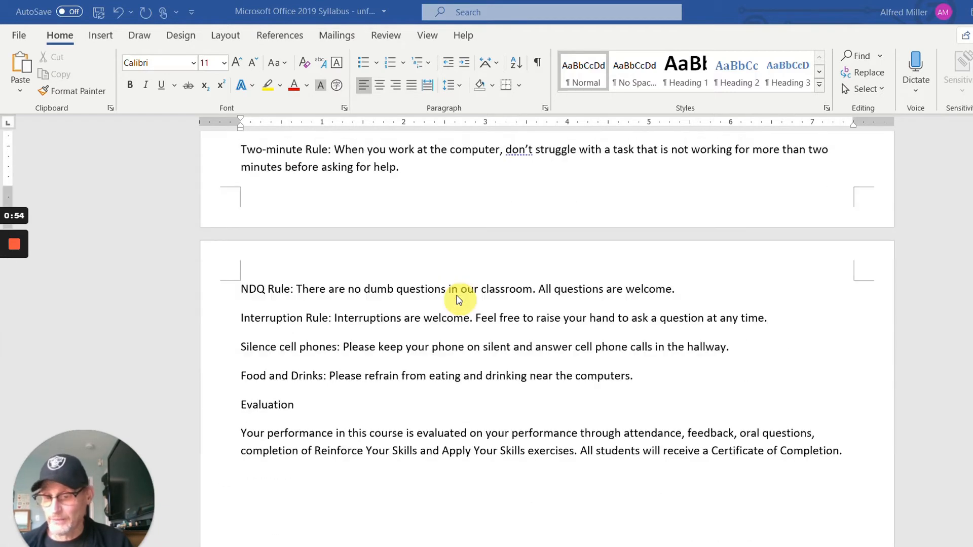
scroll(457, 299, up, 15)
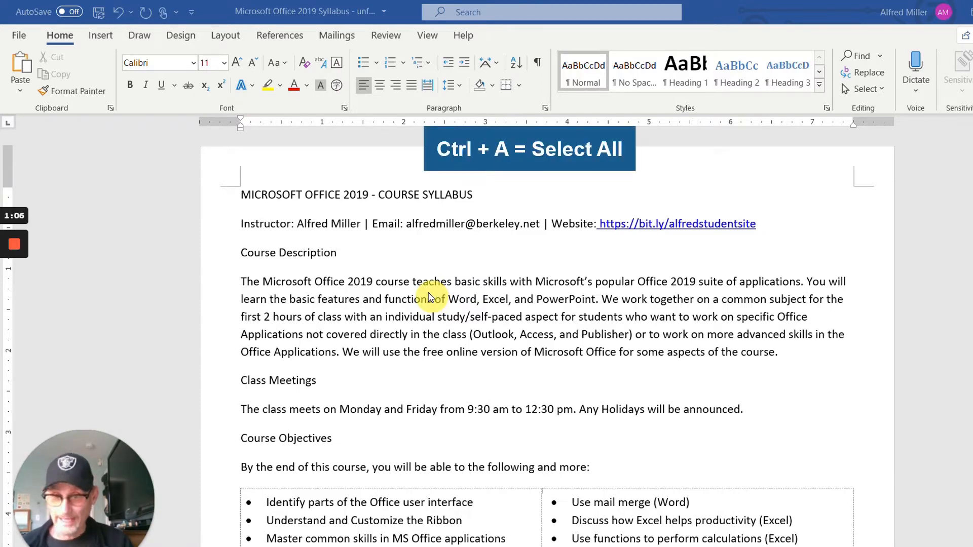
key(ctrl+a)
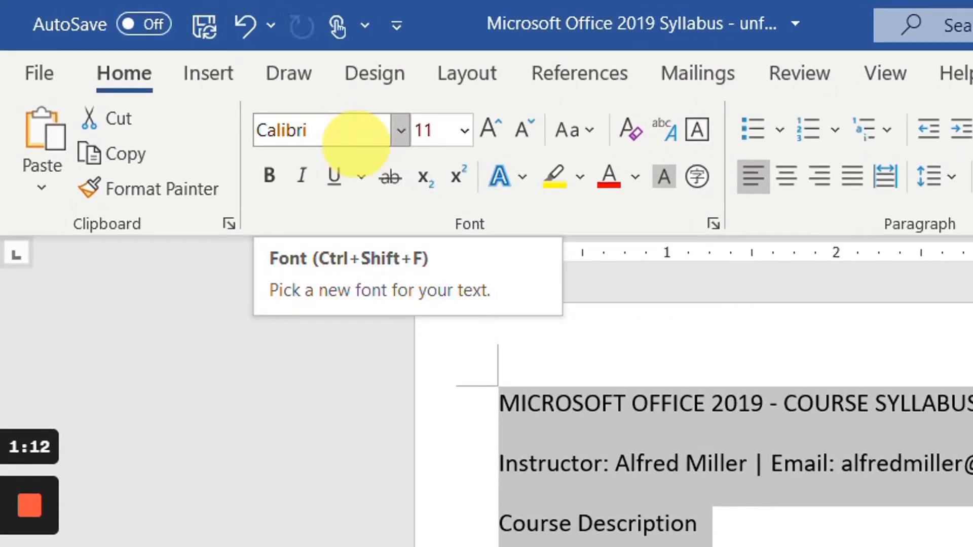
click(398, 130)
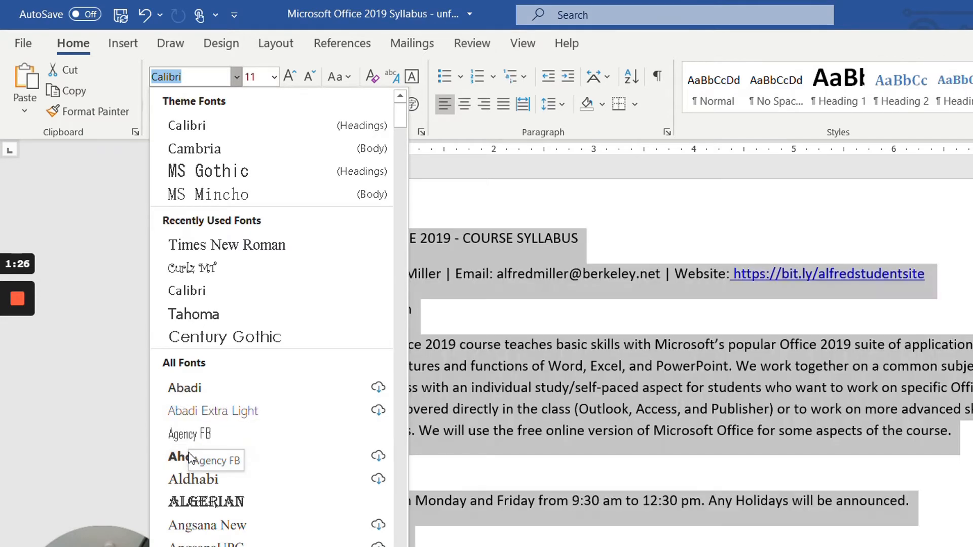
scroll(191, 454, down, 5)
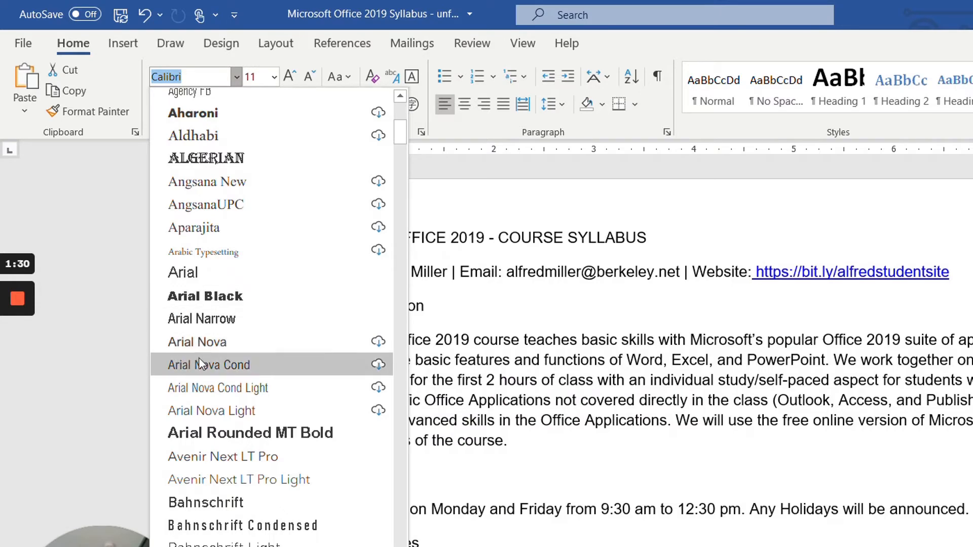
scroll(208, 391, down, 5)
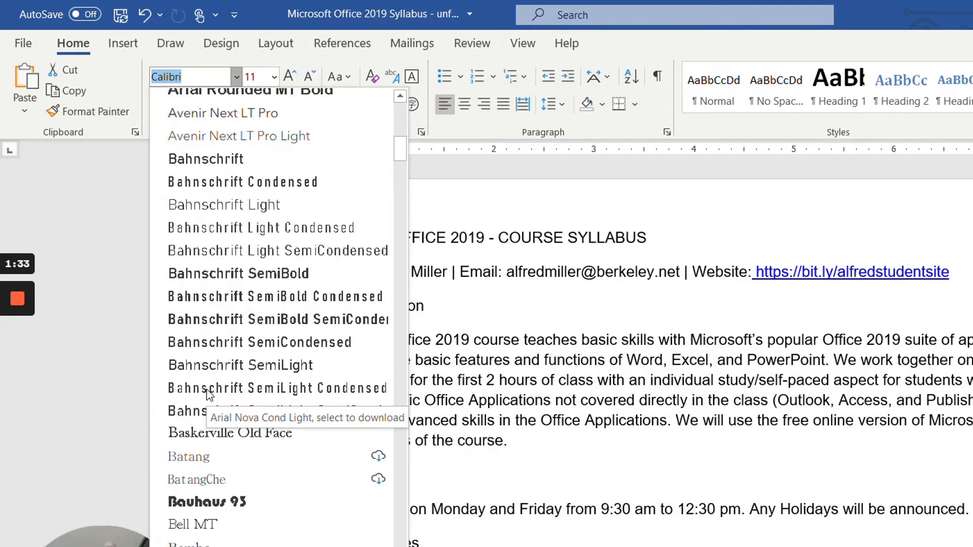
scroll(208, 393, down, 10)
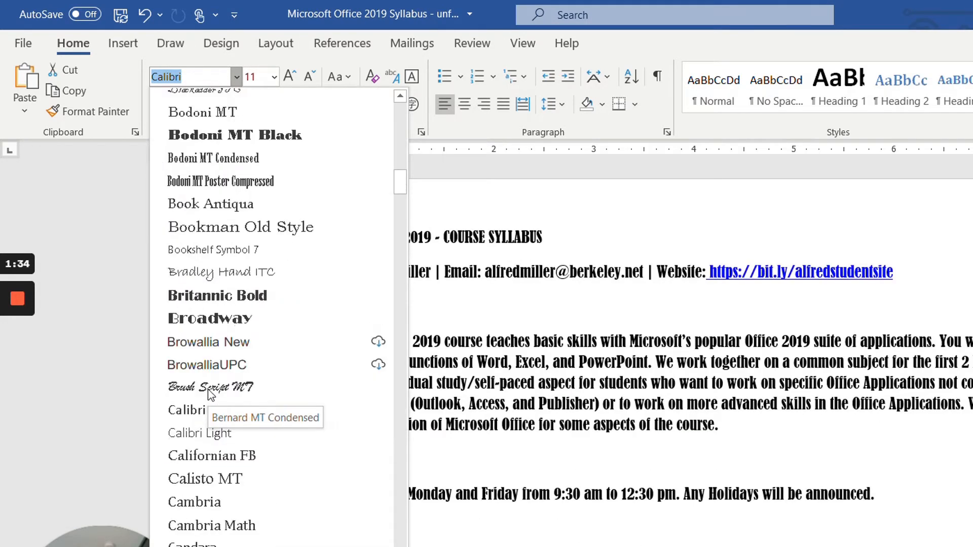
scroll(209, 393, down, 10)
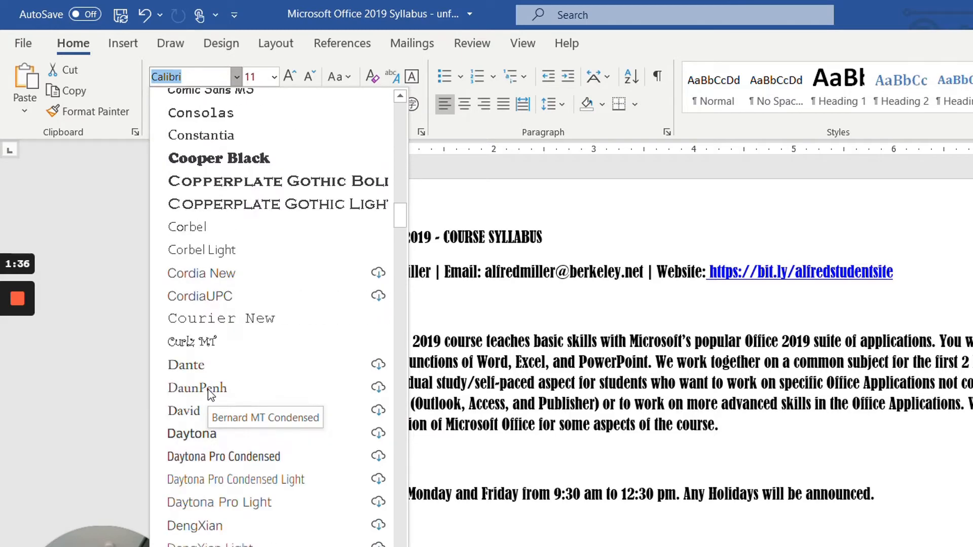
scroll(210, 392, down, 5)
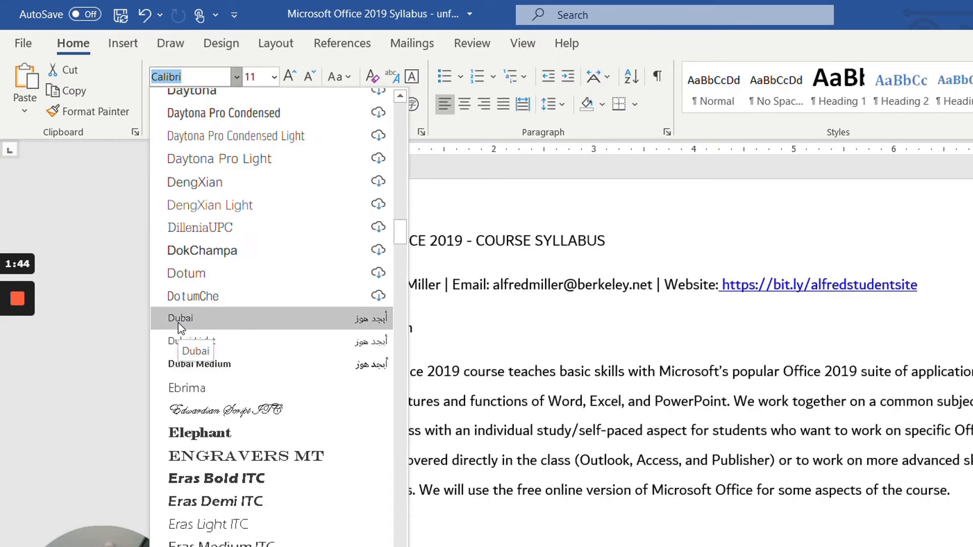
scroll(185, 376, down, 7)
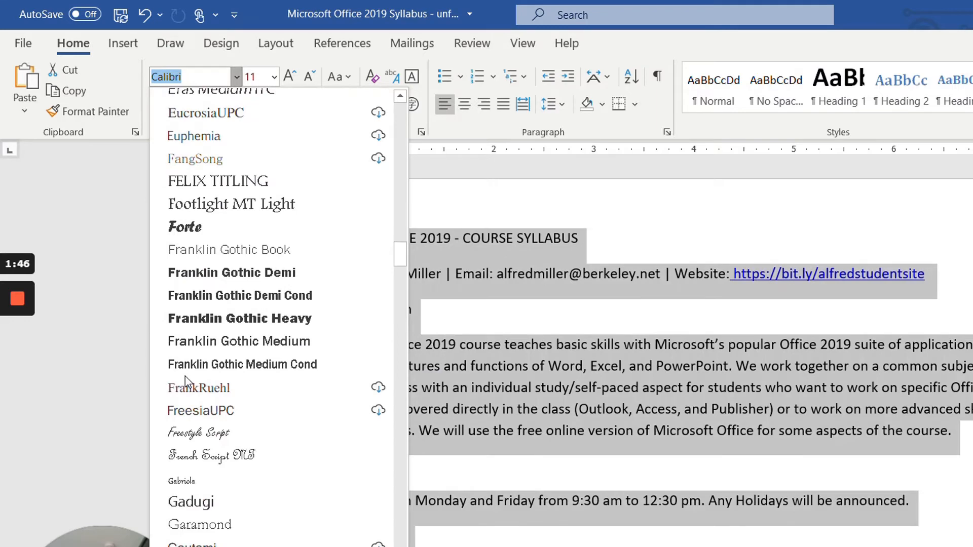
scroll(184, 376, down, 8)
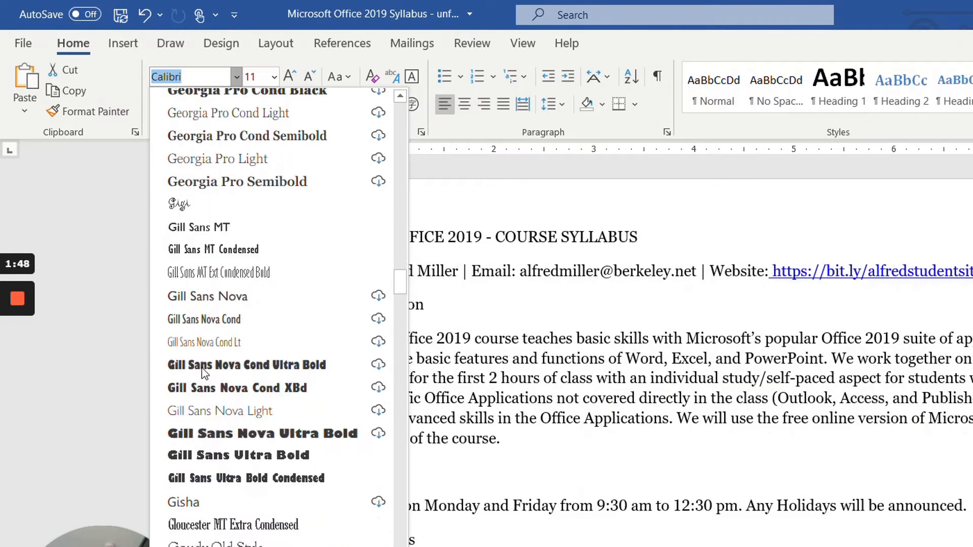
scroll(202, 372, down, 10)
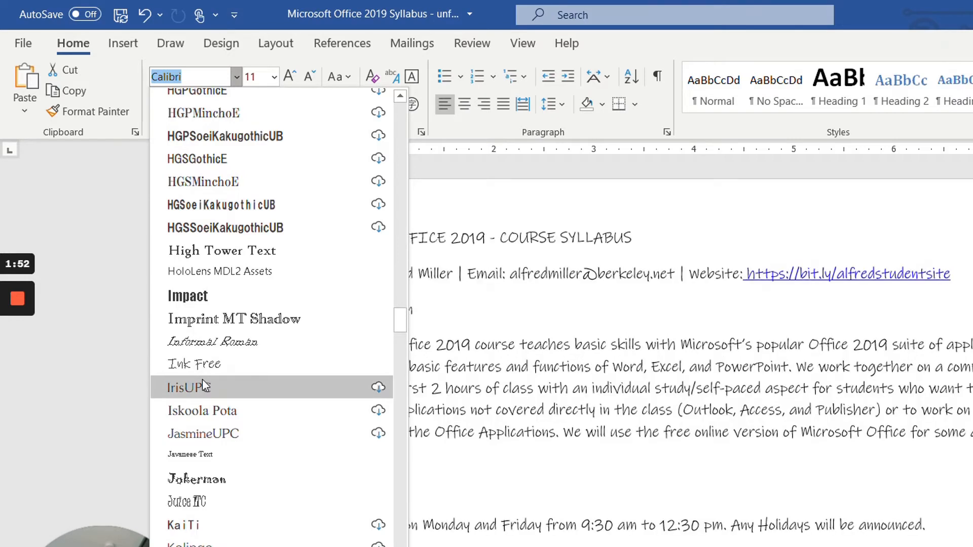
scroll(203, 379, down, 5)
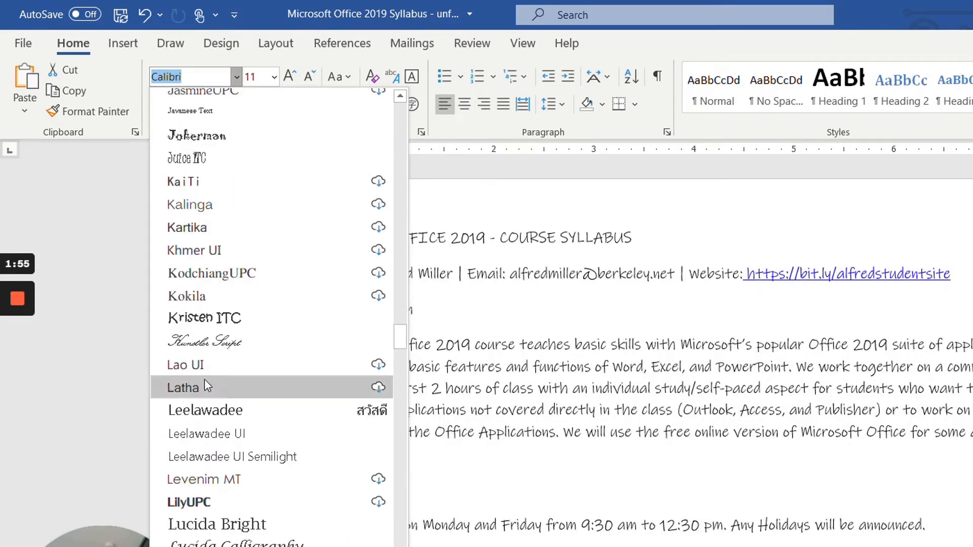
scroll(208, 385, down, 8)
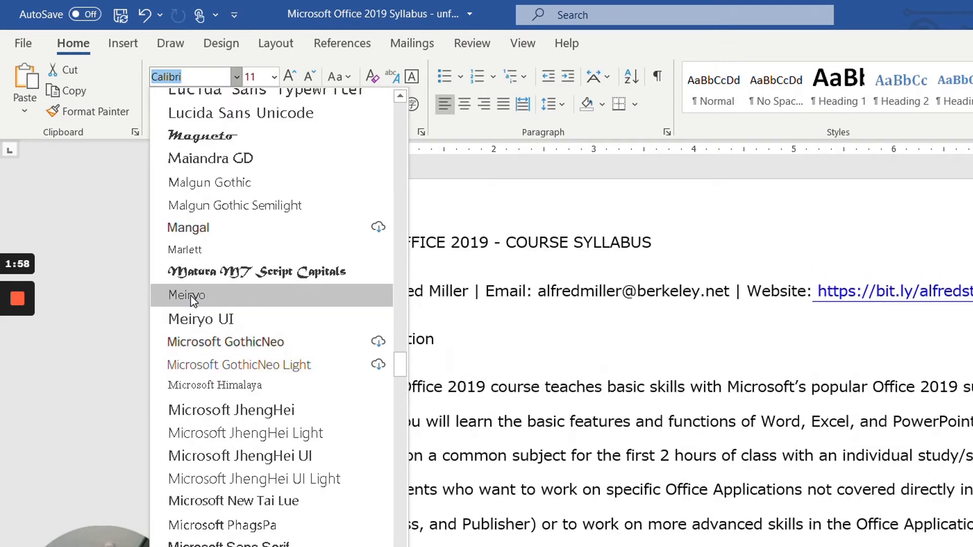
drag(400, 366, 410, 137)
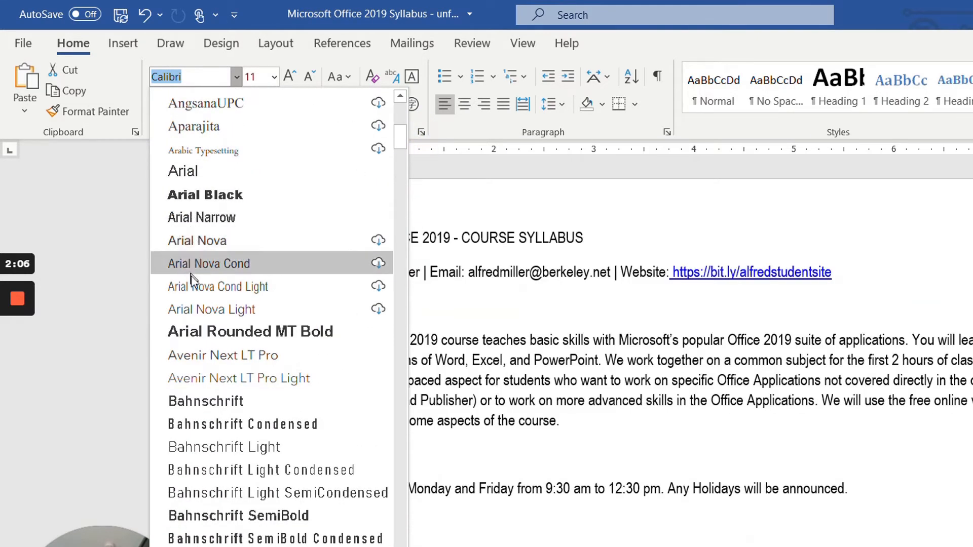
click(184, 175)
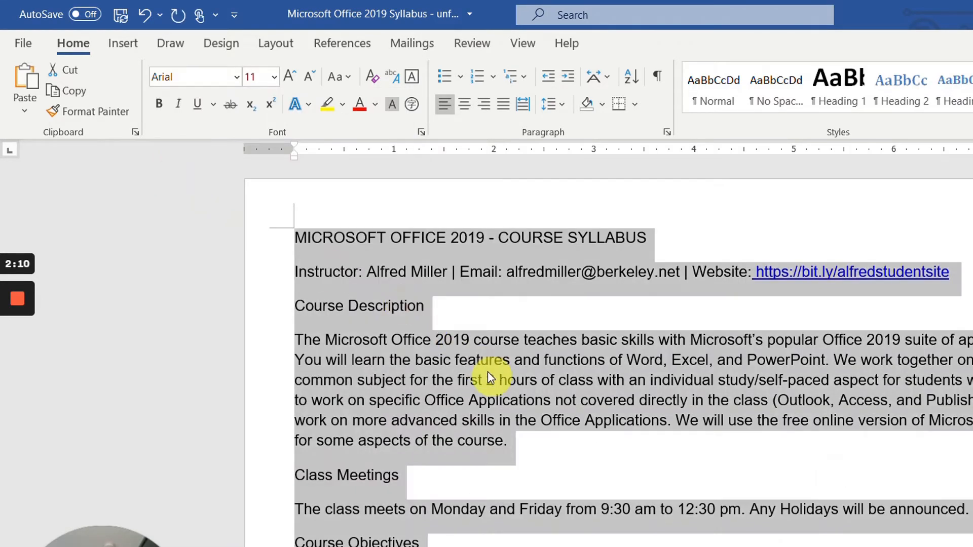
Set the font size of the entire syllabus to 10
scroll(501, 401, down, 8)
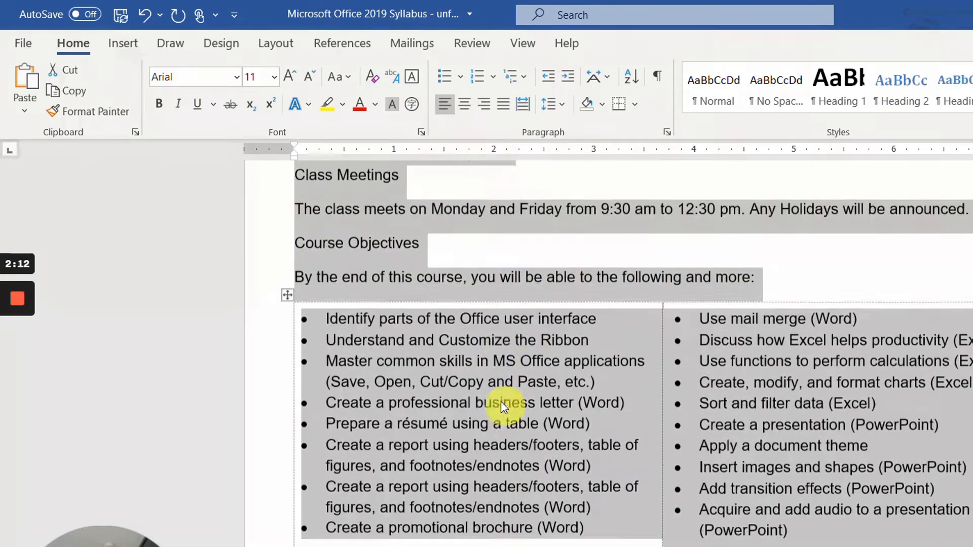
scroll(501, 402, down, 9)
scroll(501, 400, up, 13)
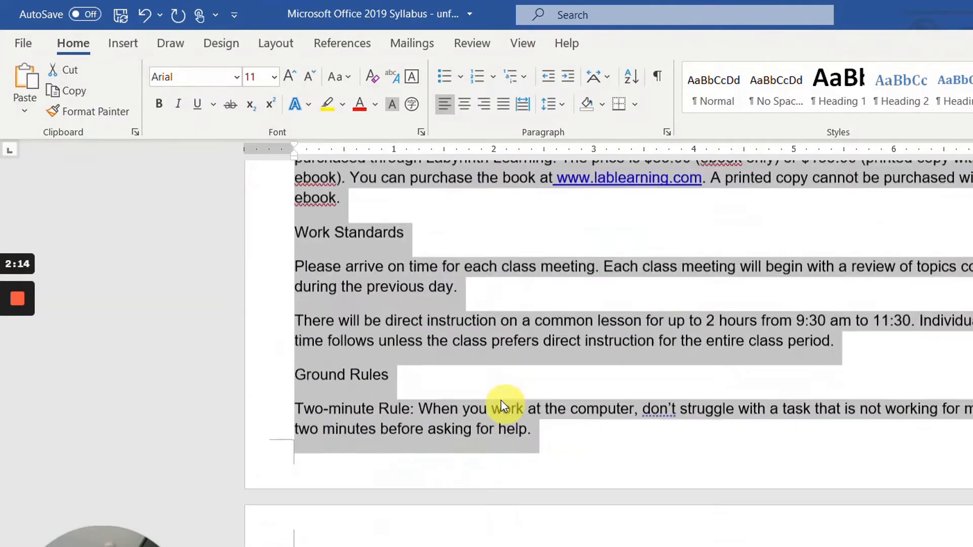
scroll(501, 400, up, 5)
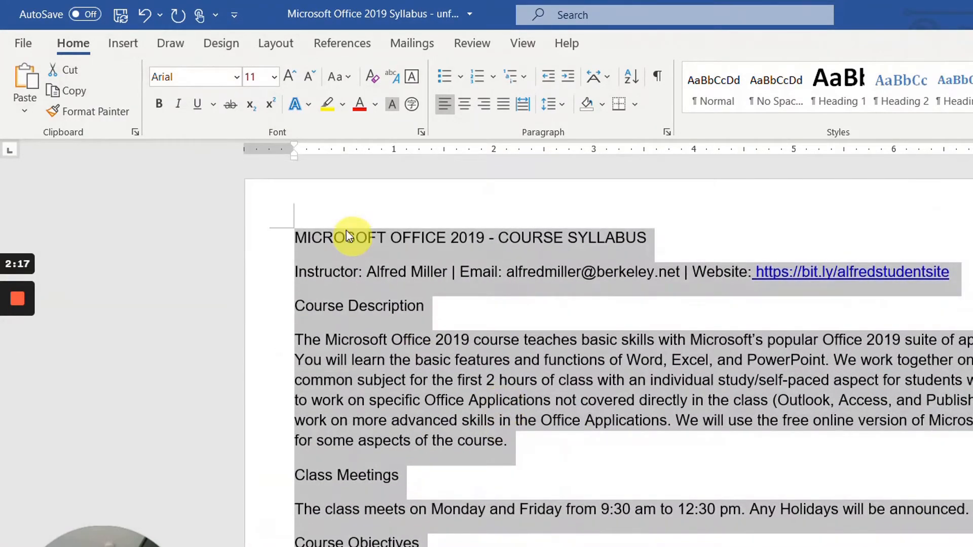
click(272, 76)
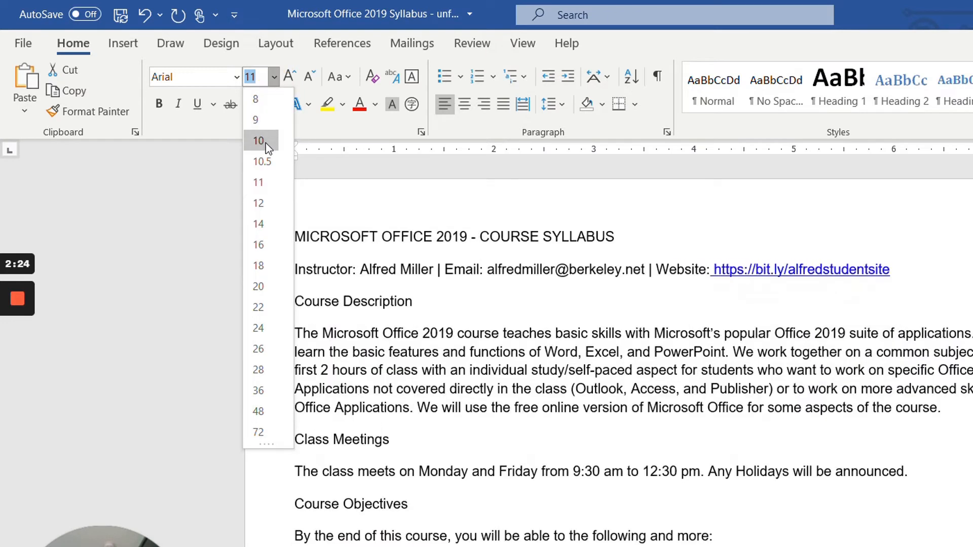
click(267, 146)
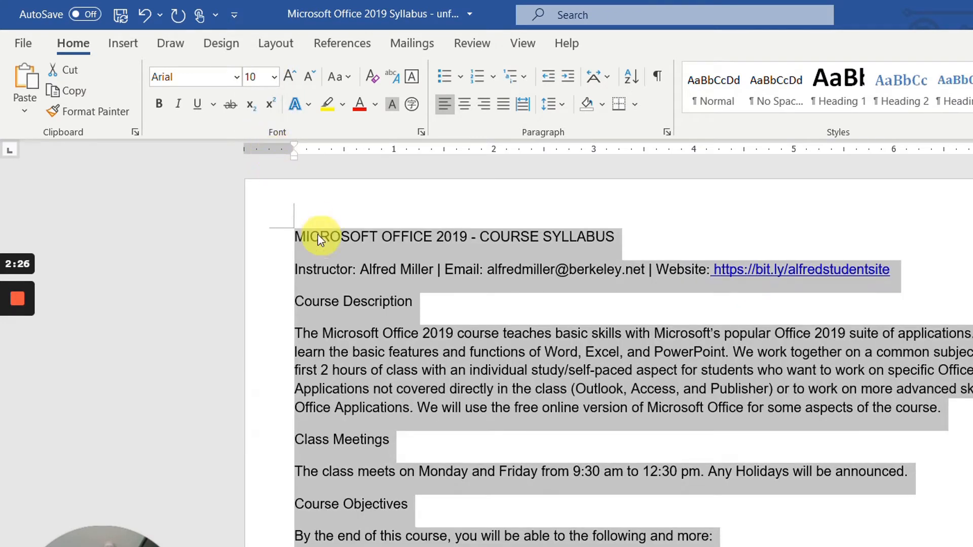
click(474, 352)
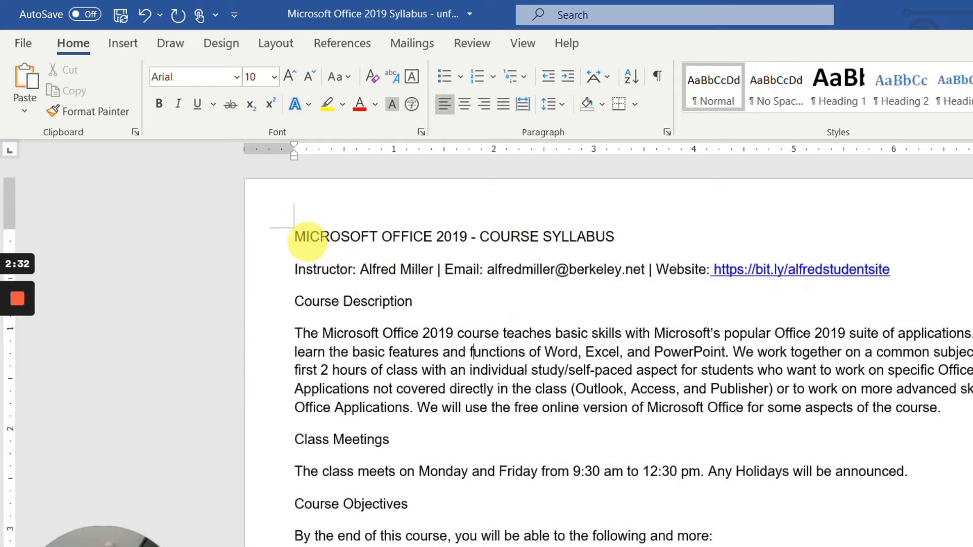
Make the title line "MICROSOFT OFFICE 2019 - COURSE SYLLABUS" bold and set its font size to 12
click(295, 234)
drag(296, 234, 600, 234)
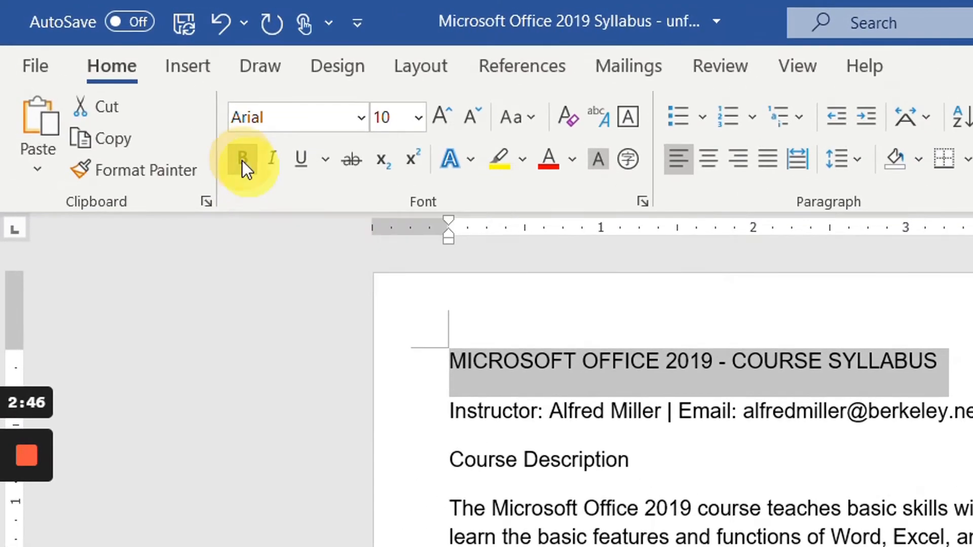
click(242, 160)
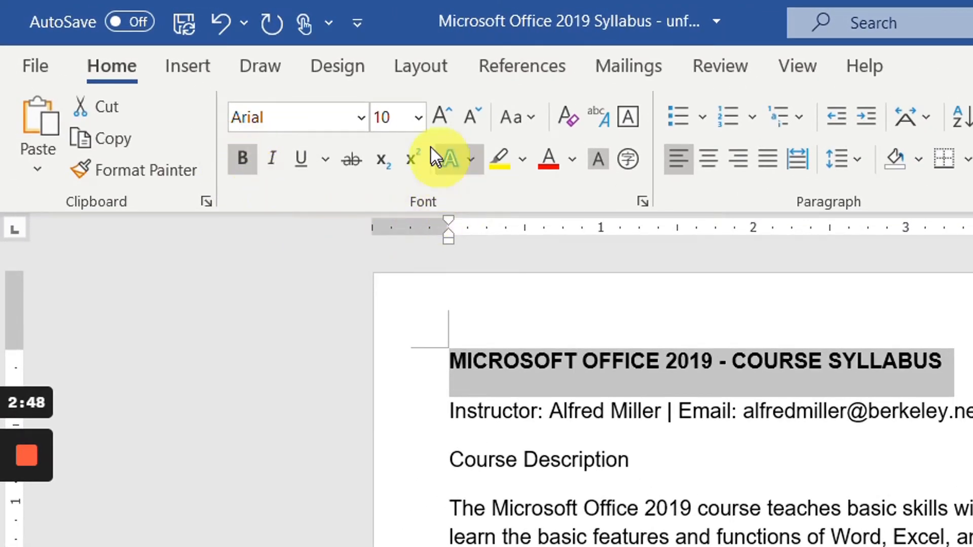
click(418, 116)
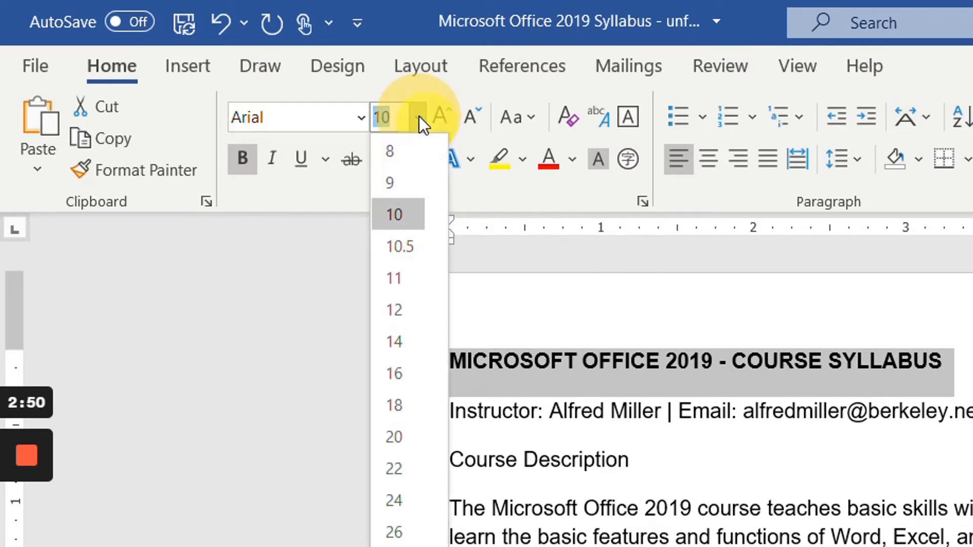
click(410, 306)
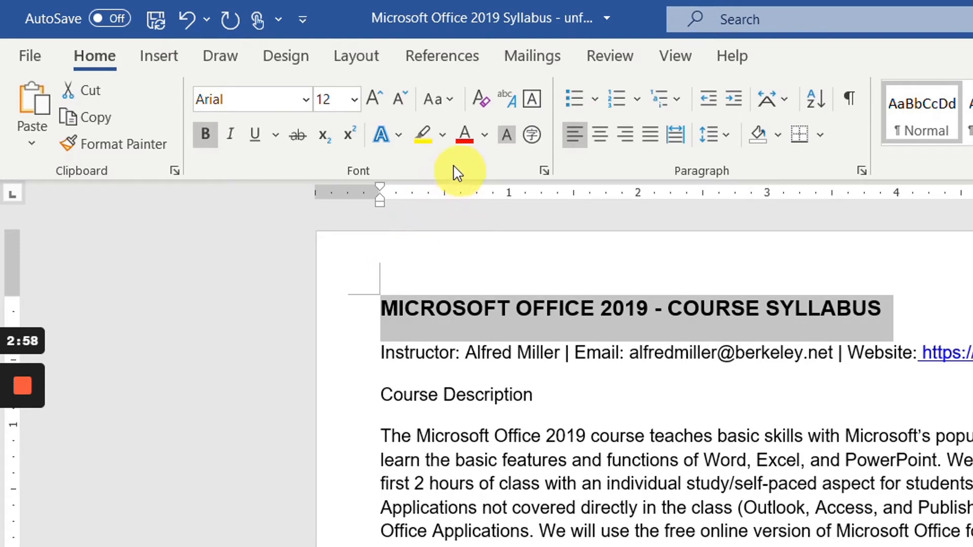
Color the syllabus title in the standard green and center it on the page
click(485, 136)
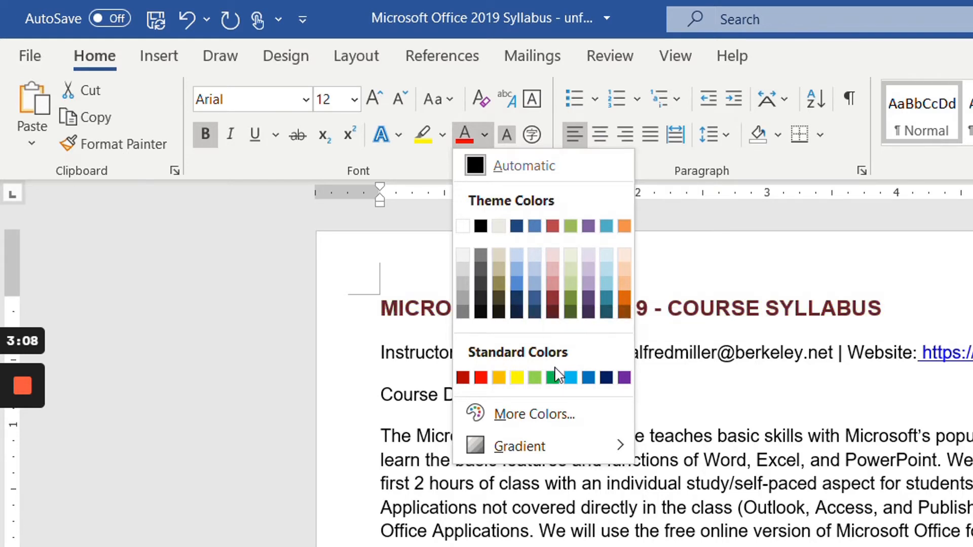
click(554, 383)
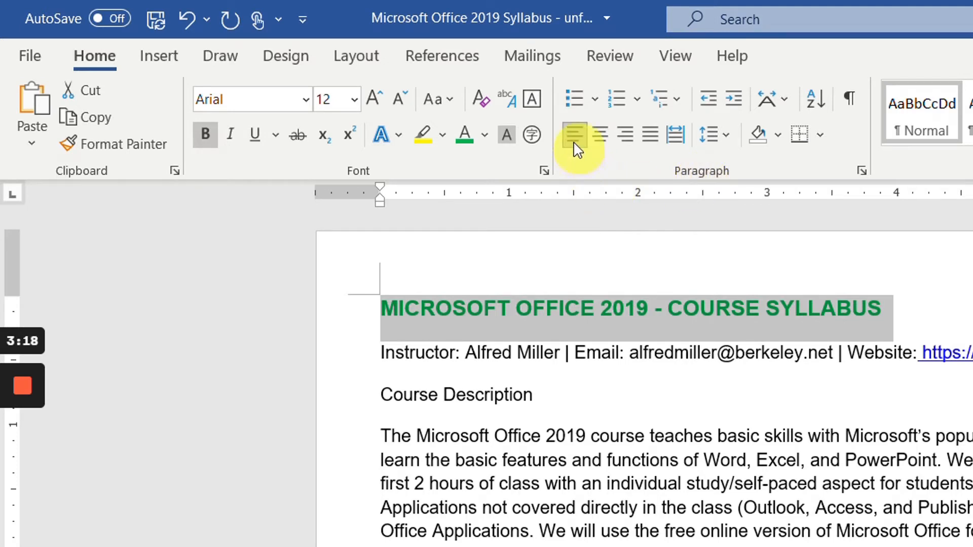
click(604, 139)
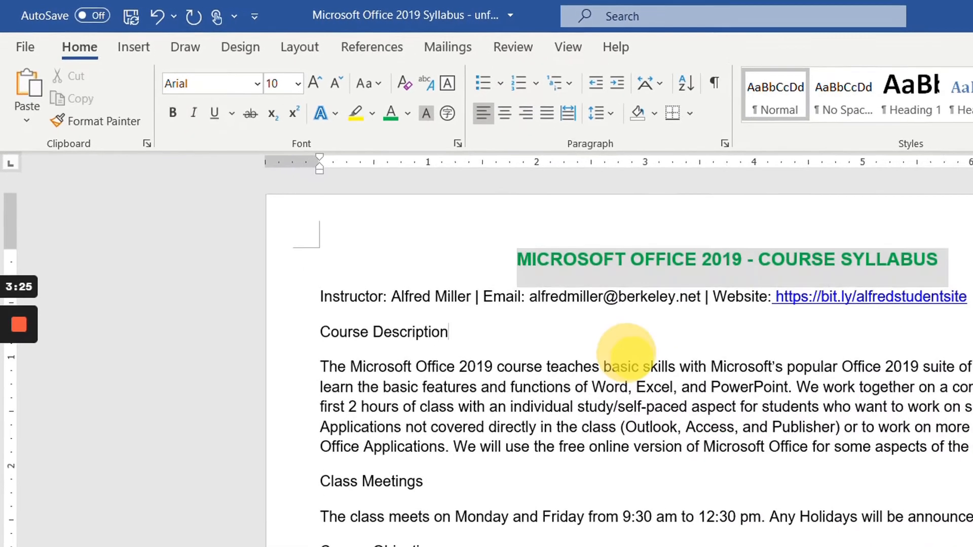
click(705, 388)
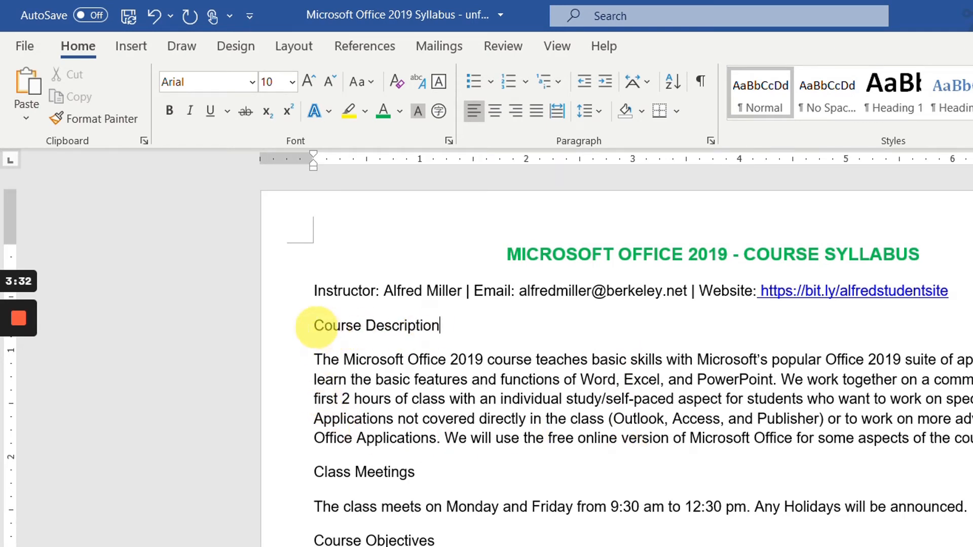
Make the "Course Description" heading bold
drag(315, 326, 418, 335)
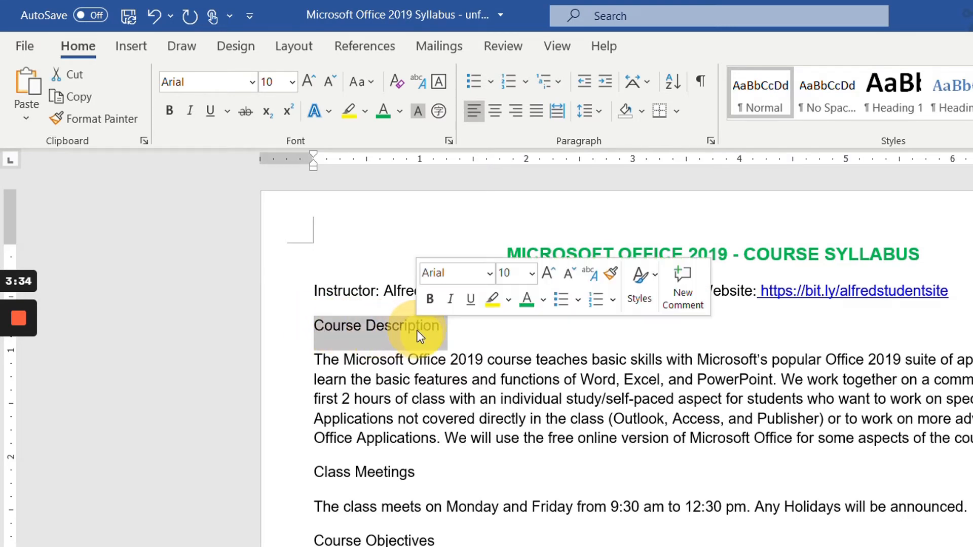
click(169, 110)
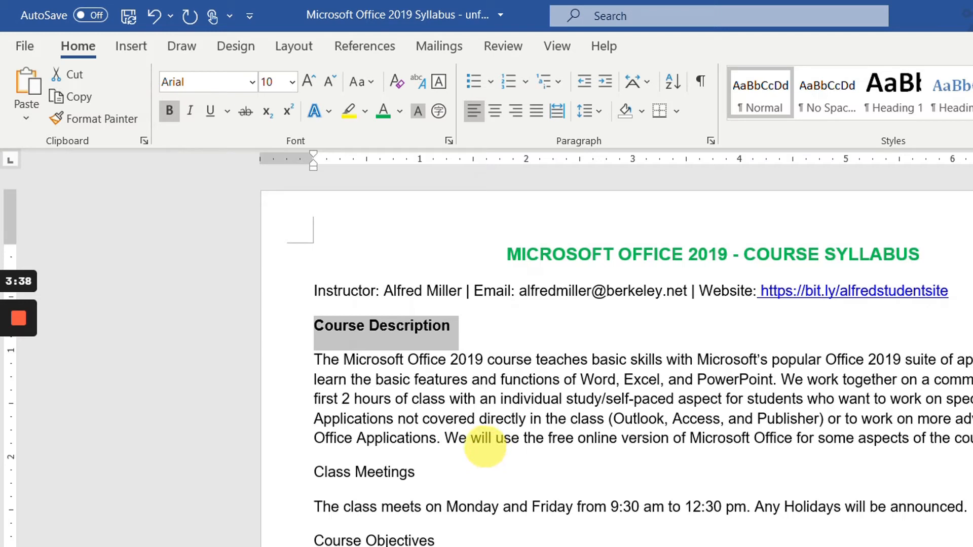
click(479, 419)
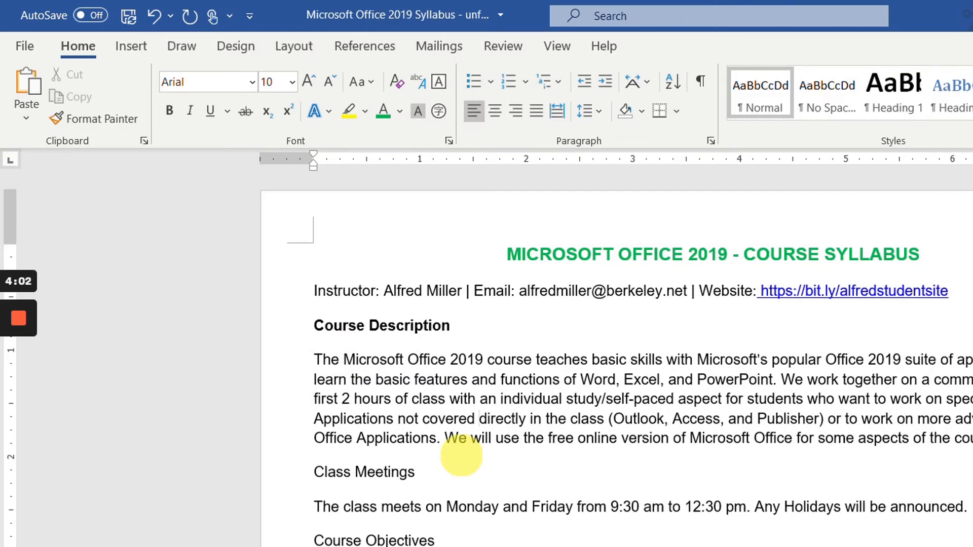
Remove the space after every paragraph in the entire syllabus
key(ctrl+a)
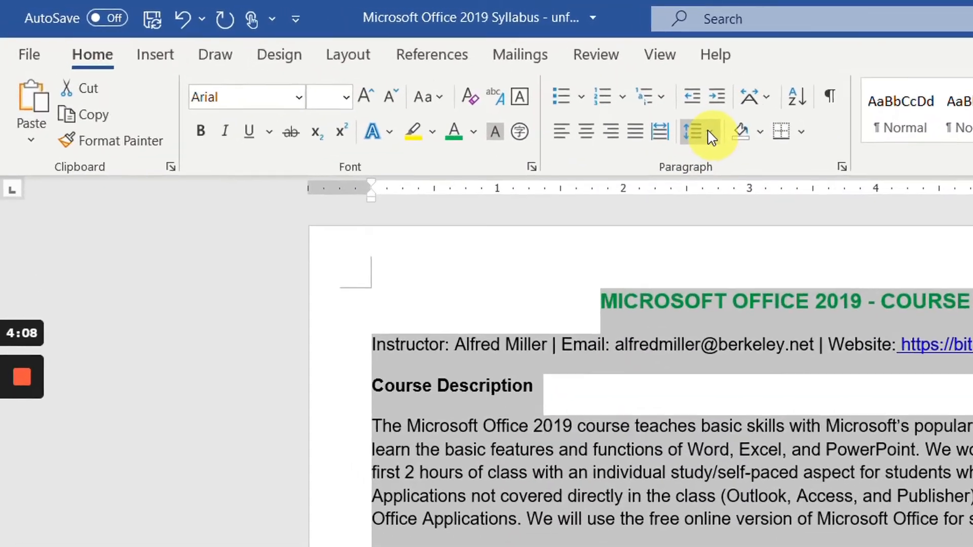
click(728, 136)
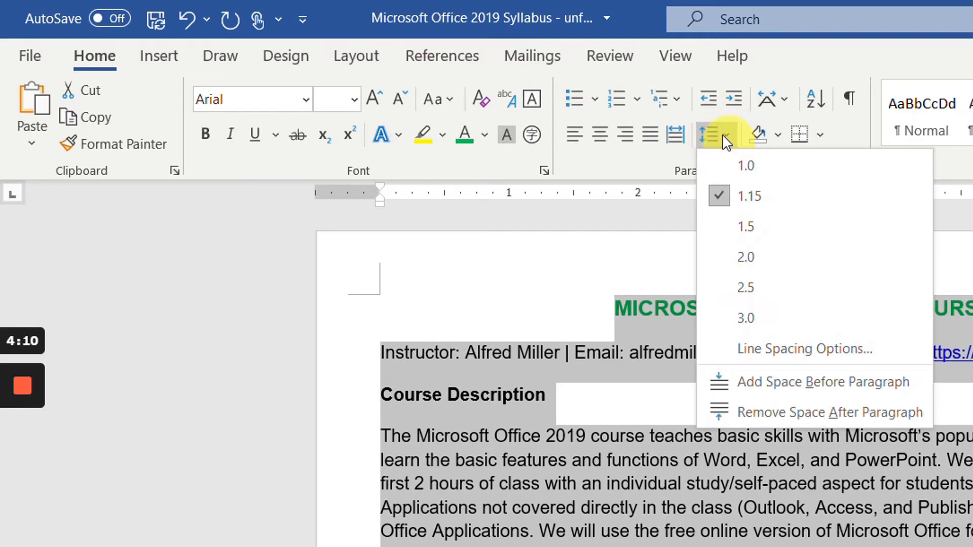
click(799, 413)
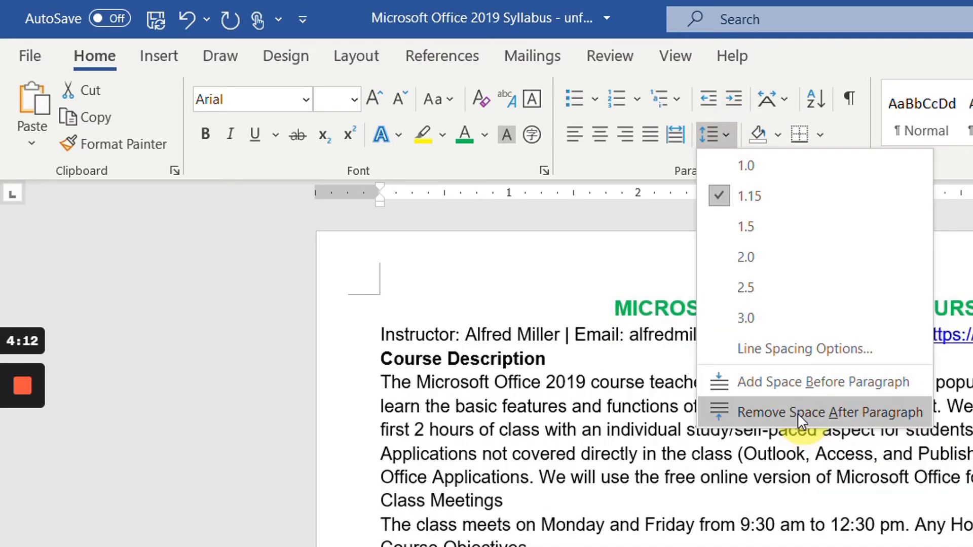
click(797, 413)
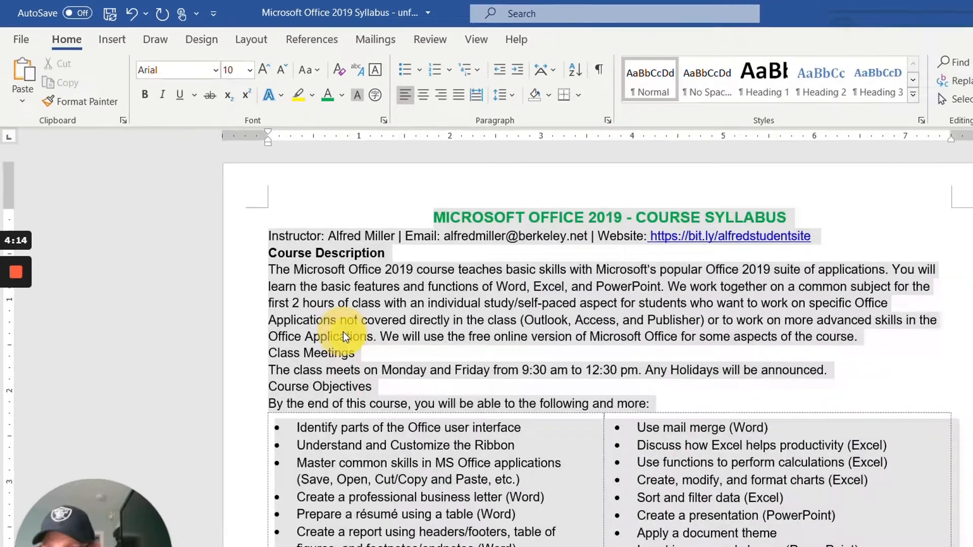
click(345, 337)
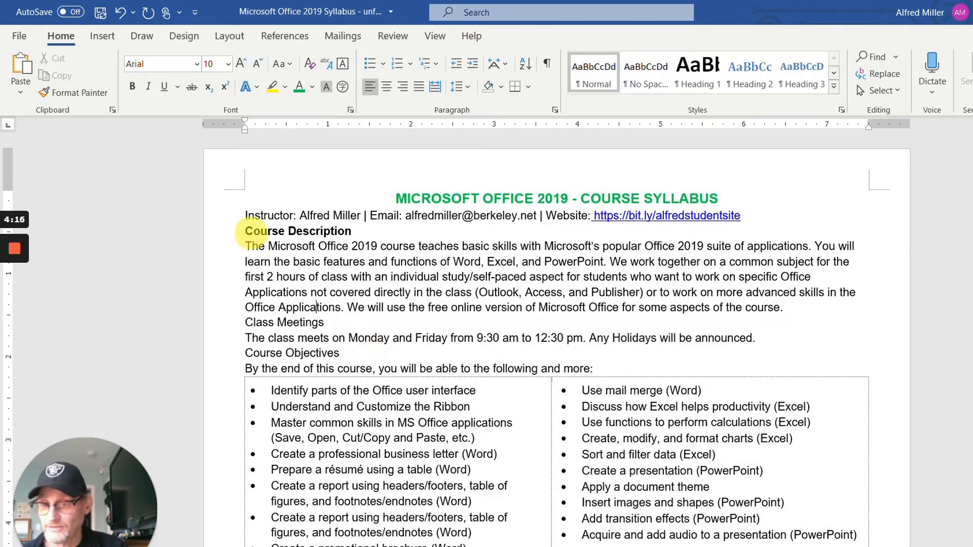
Insert a blank line above each of the "Course Description", "Class Meetings" and "Course Objectives" headings
click(246, 231)
key(Return)
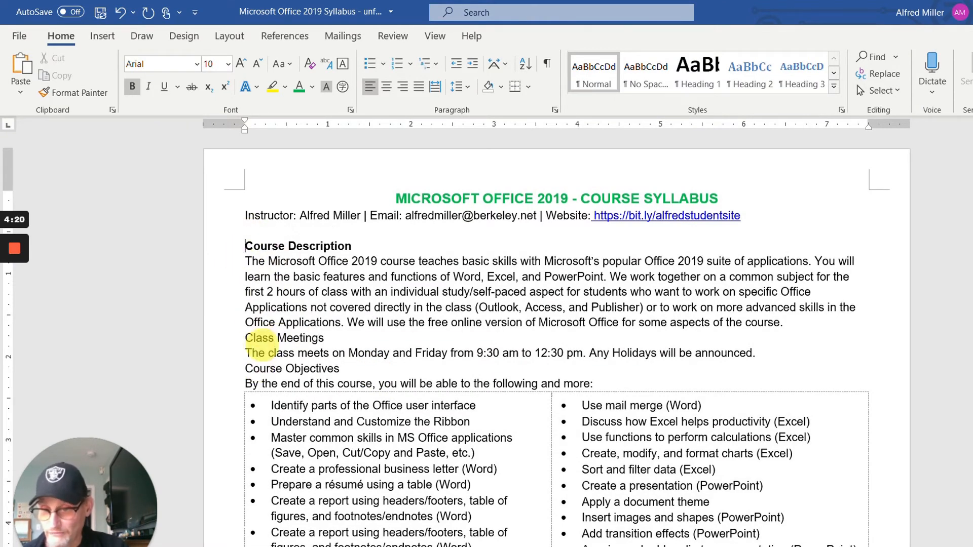
click(246, 337)
key(Return)
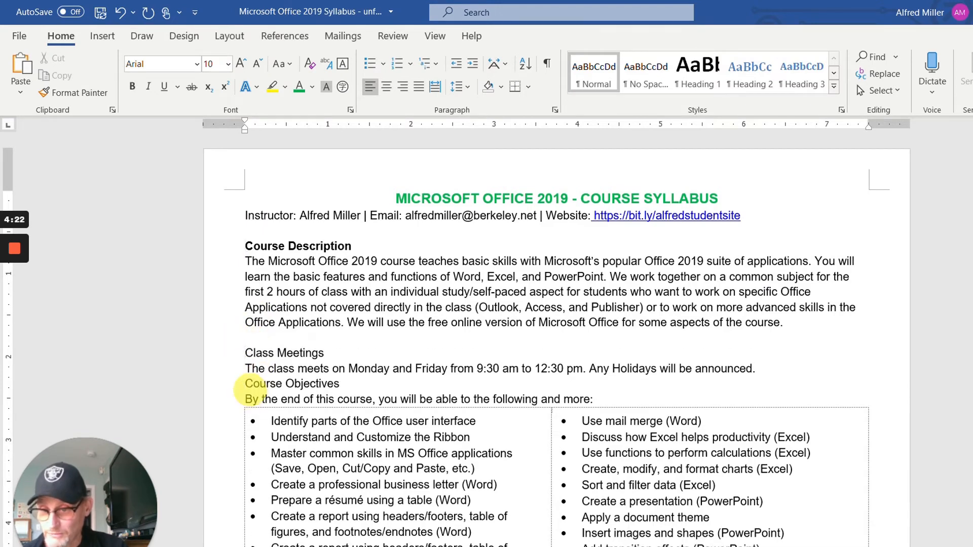
click(245, 383)
key(Return)
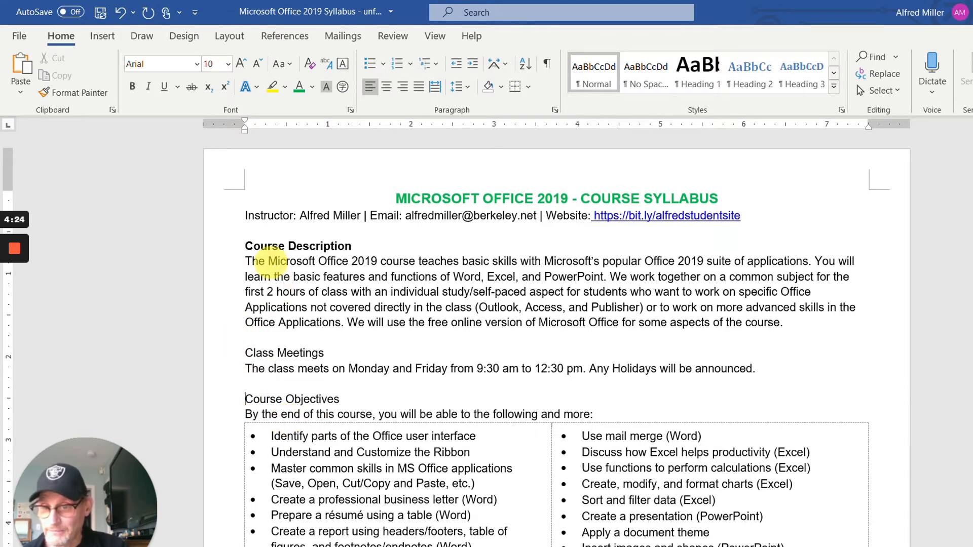
Insert a blank line above each of the "Work Standards", "Ground Rules" and "Evaluation" headings
scroll(373, 352, down, 2)
scroll(374, 349, down, 10)
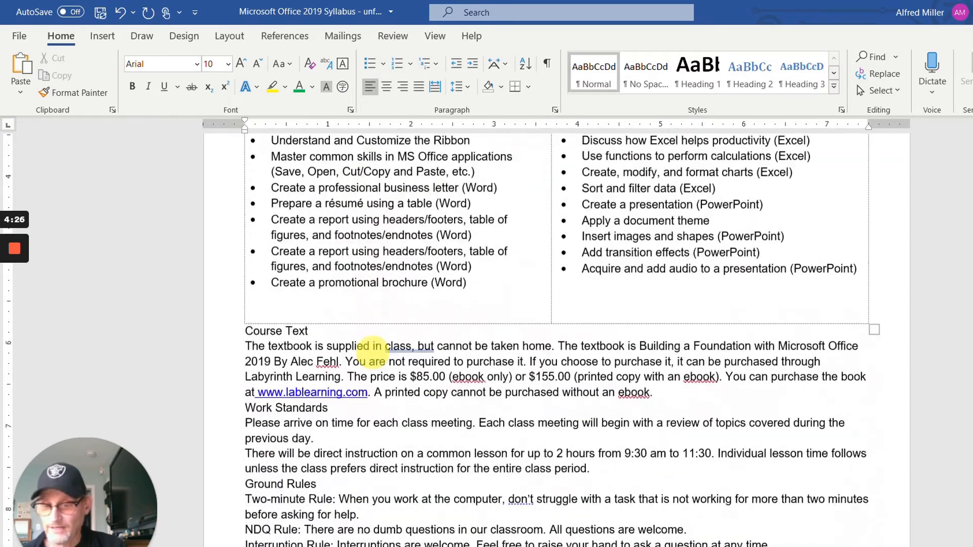
scroll(373, 349, up, 4)
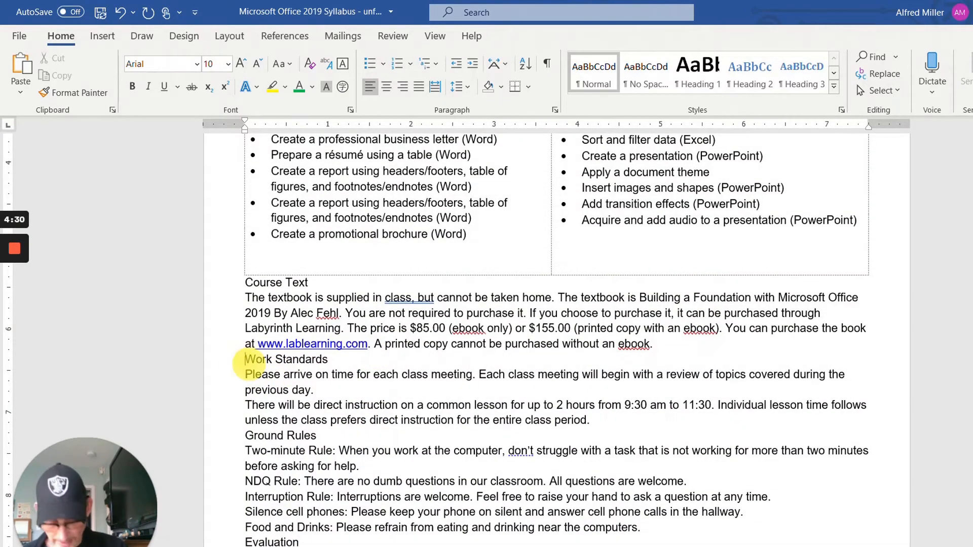
click(246, 360)
key(Return)
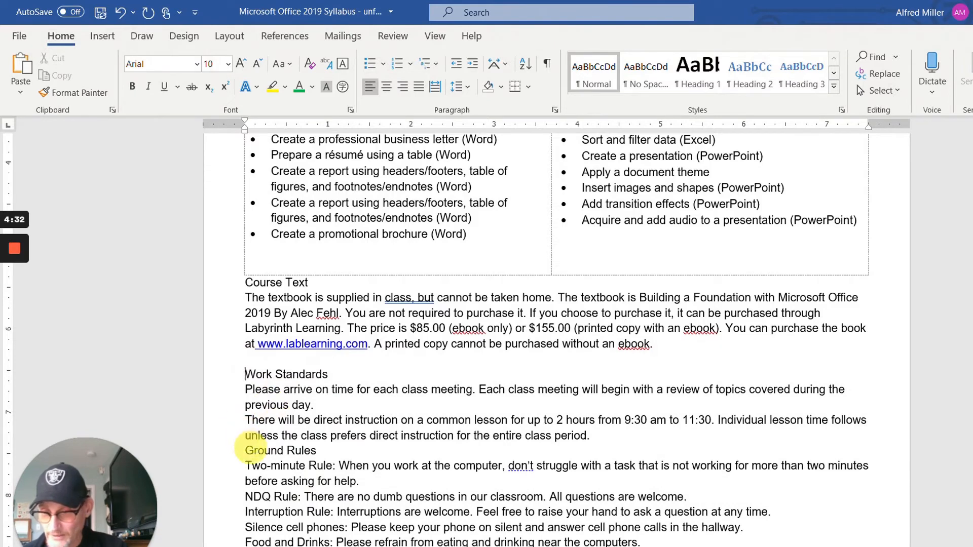
click(245, 451)
key(Return)
scroll(254, 459, down, 3)
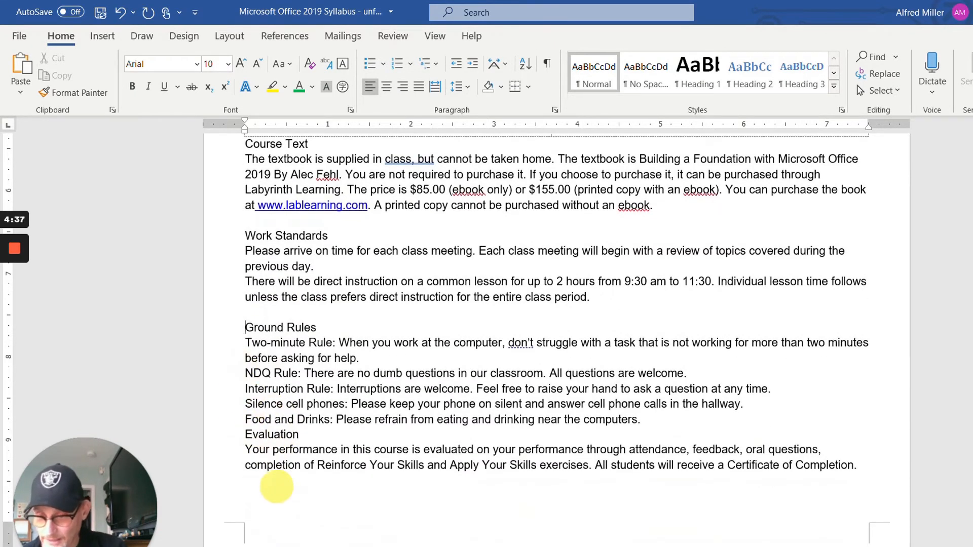
click(246, 435)
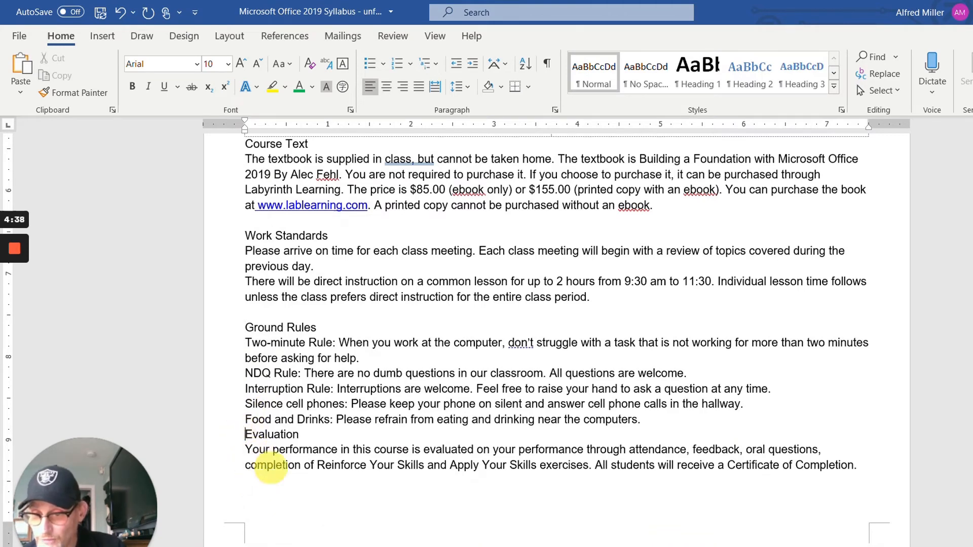
key(Return)
Format the two paragraphs under "Work Standards" as a bulleted list with solid round bullets
scroll(327, 485, up, 9)
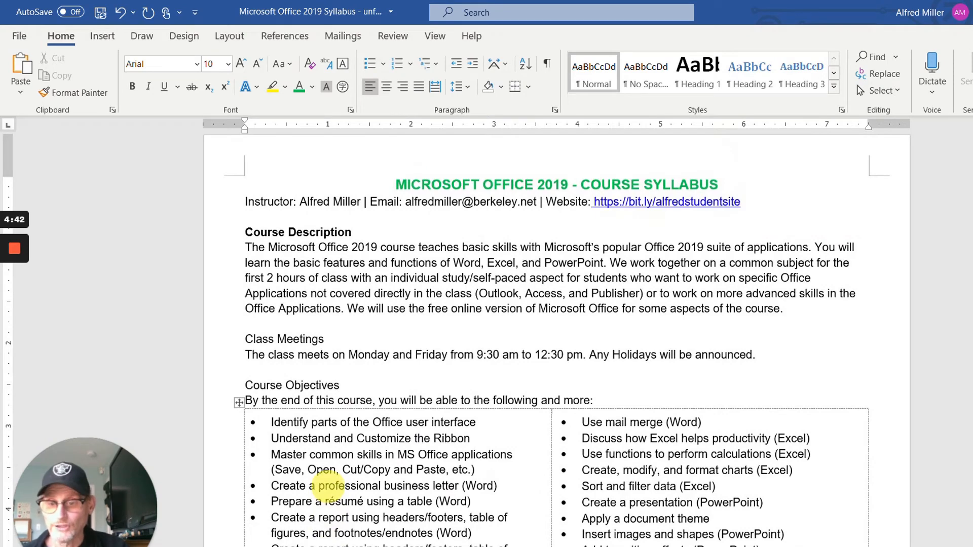
scroll(326, 486, down, 2)
scroll(327, 486, up, 2)
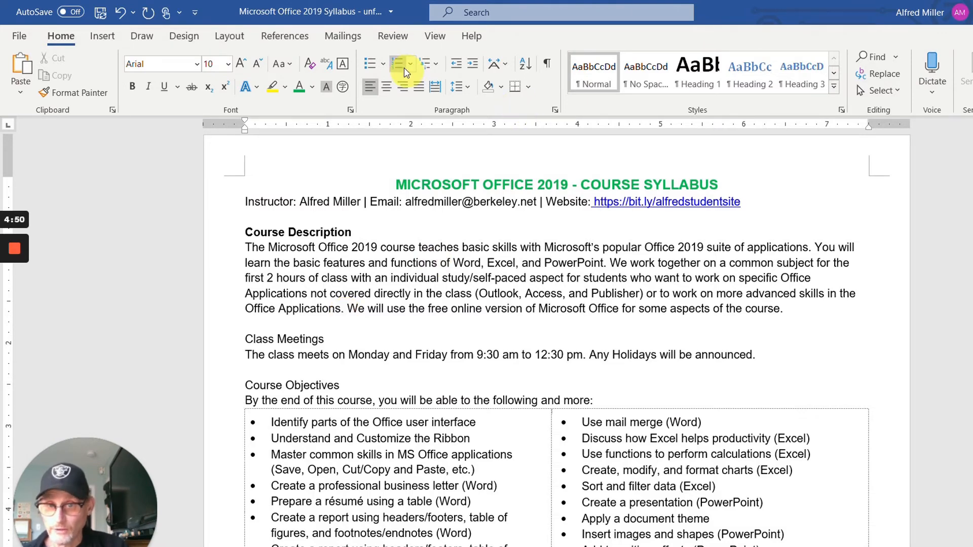
scroll(412, 345, down, 3)
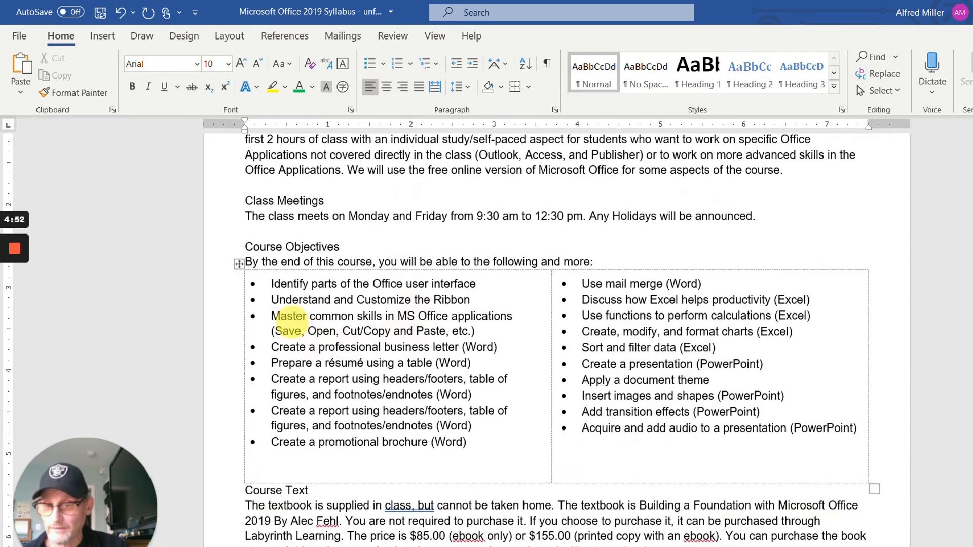
scroll(557, 385, down, 7)
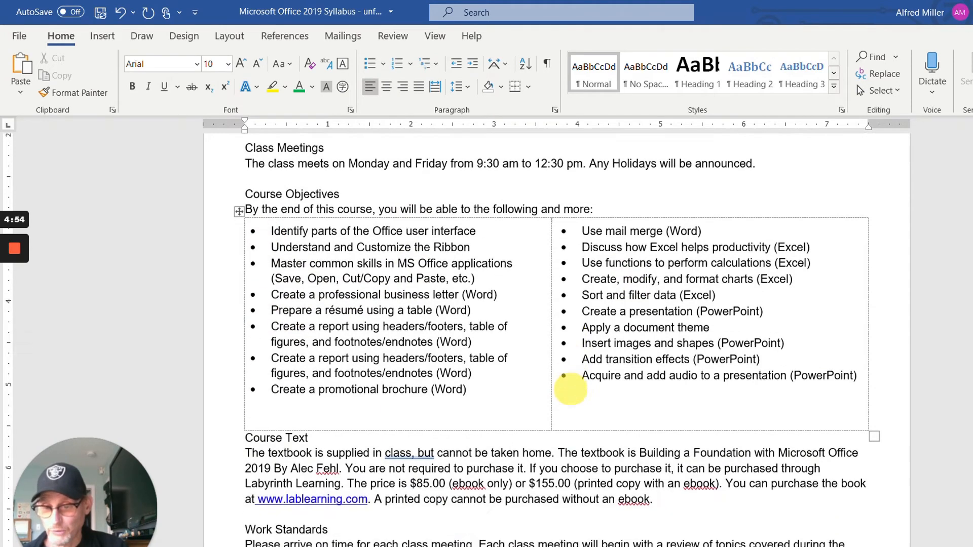
scroll(570, 388, down, 1)
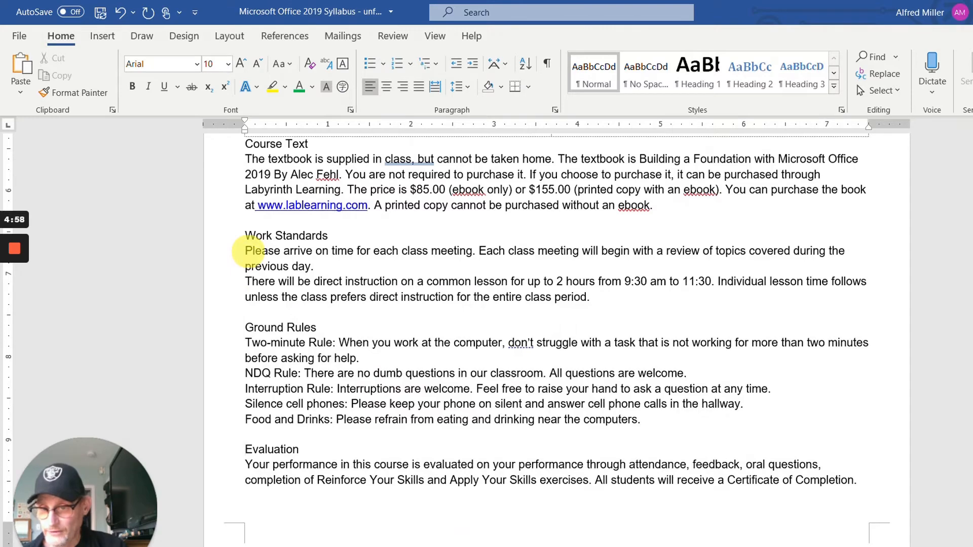
drag(246, 250, 280, 298)
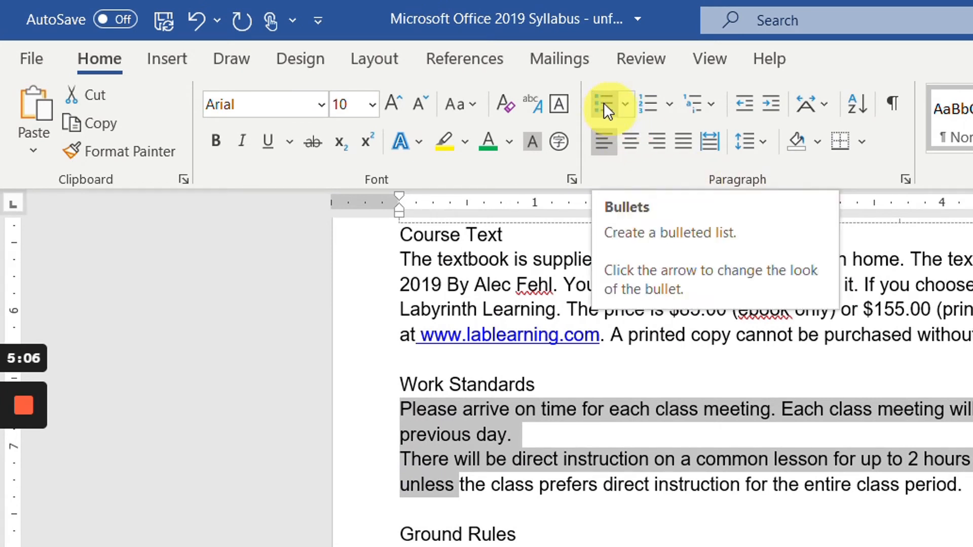
click(625, 102)
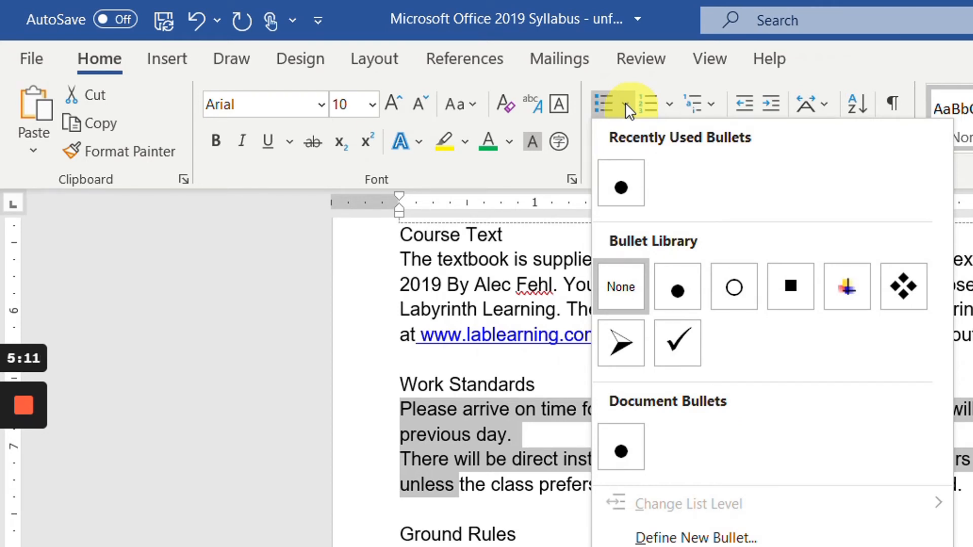
click(612, 190)
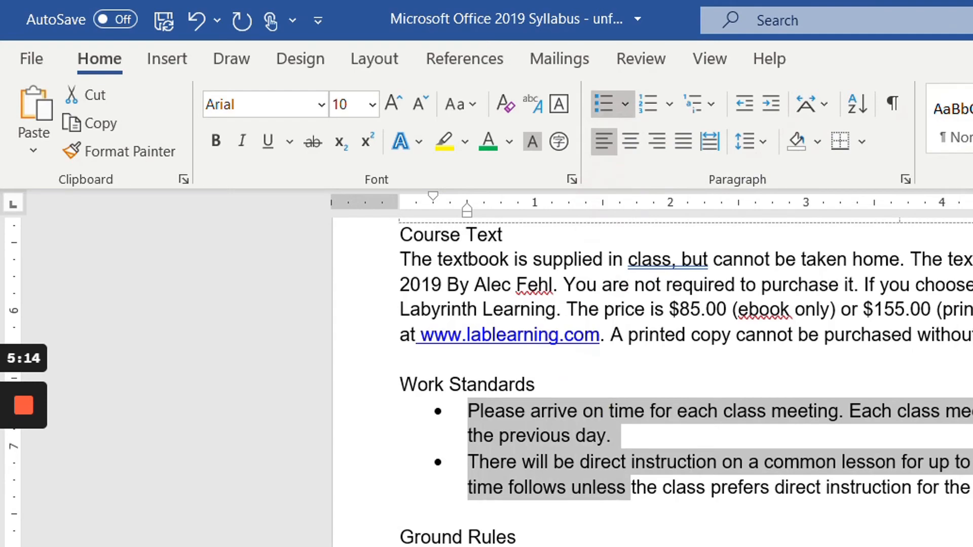
Turn the rules under "Ground Rules", from "Two-minute Rule" through "Food and Drinks", into a bulleted list
drag(308, 432, 328, 413)
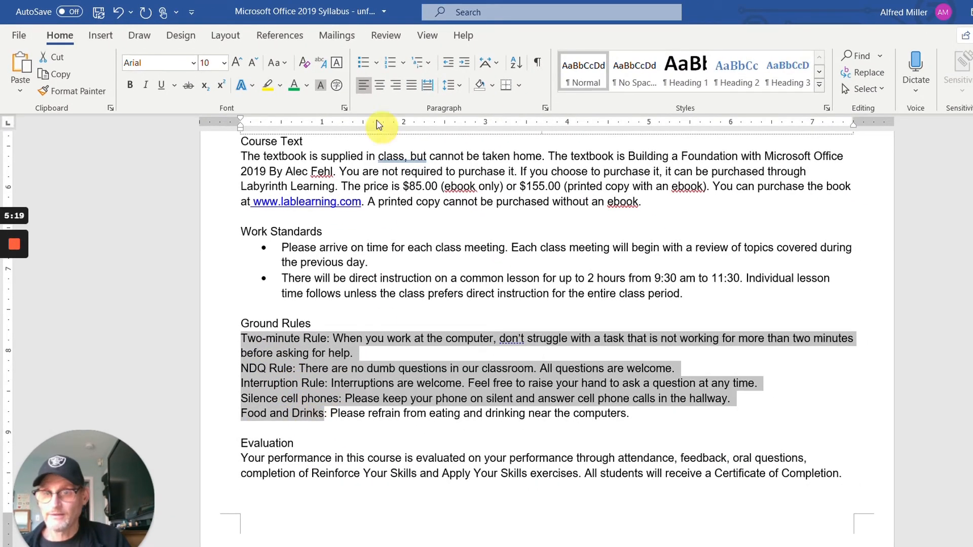
click(364, 63)
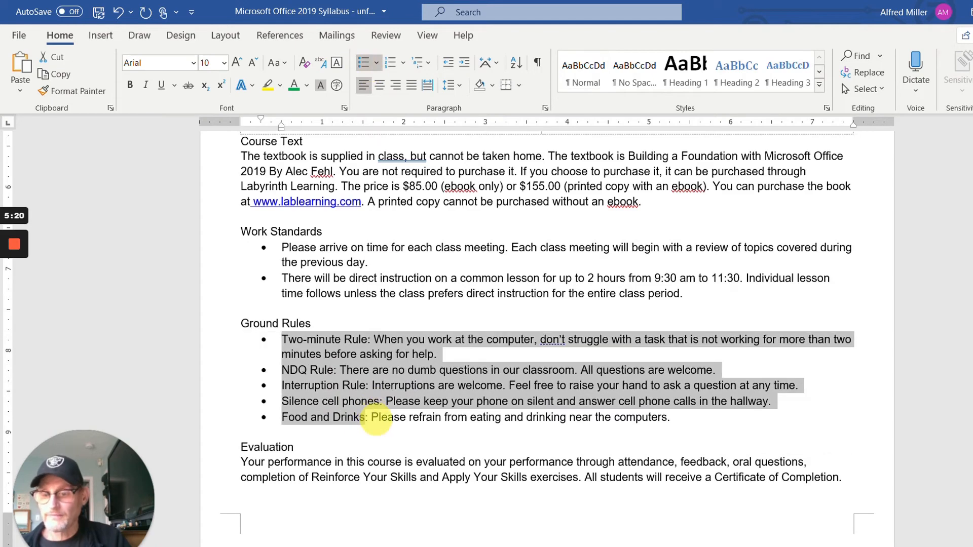
click(368, 417)
Color the "Course Description" heading green to match the syllabus title
scroll(377, 419, up, 3)
scroll(377, 418, up, 7)
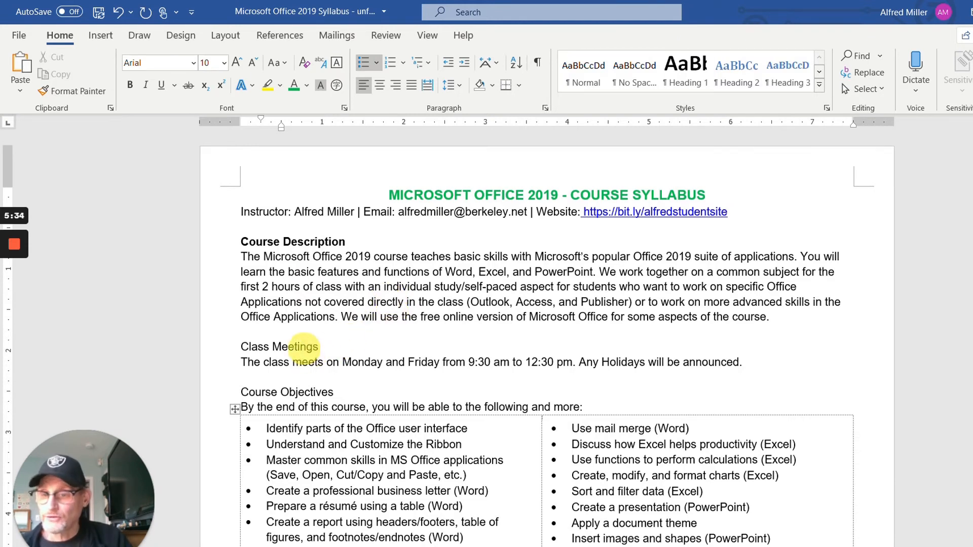
scroll(314, 347, down, 2)
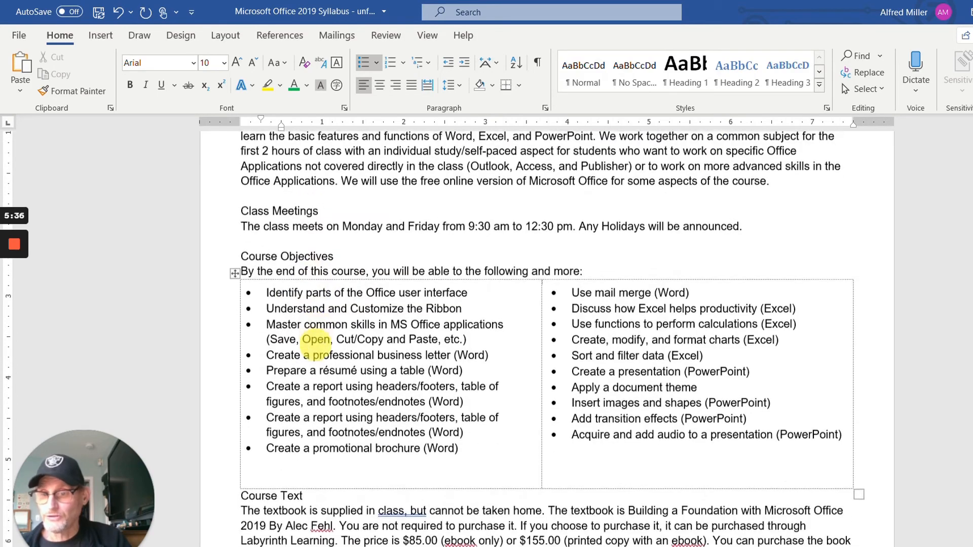
scroll(315, 346, up, 1)
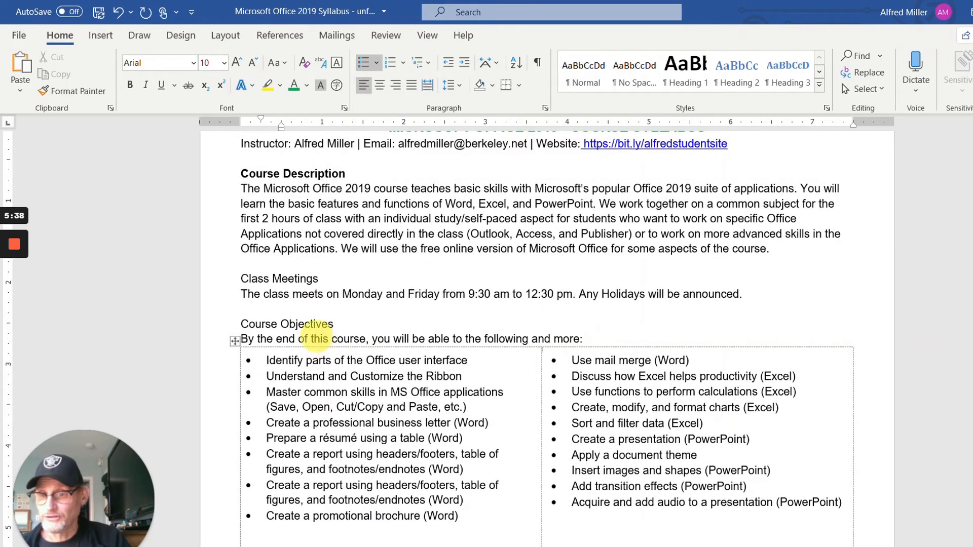
drag(244, 174, 360, 187)
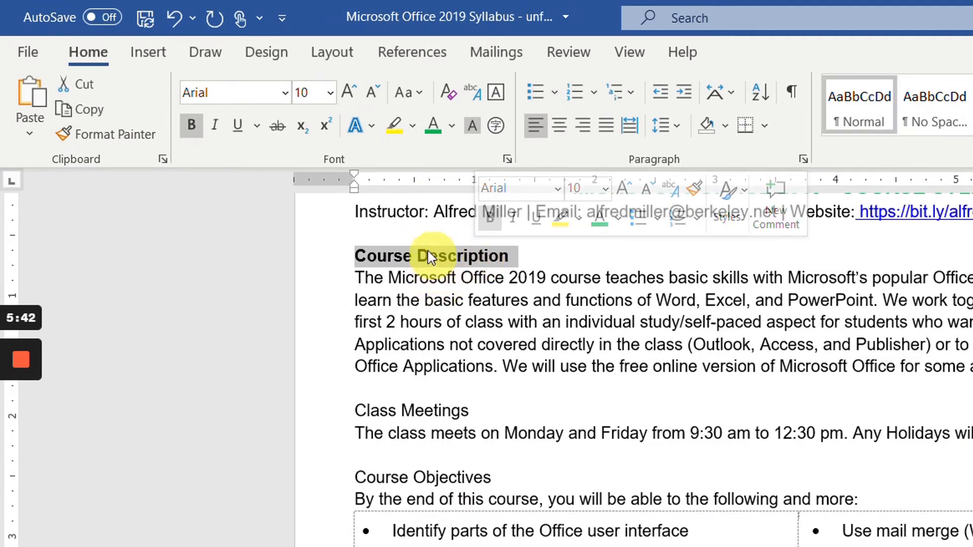
click(434, 126)
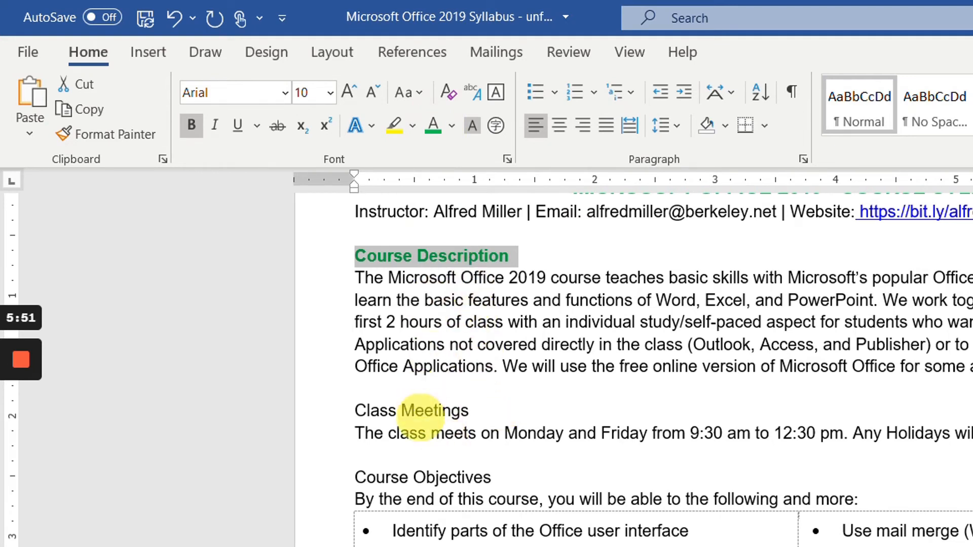
Copy the formatting of the "Course Description" heading onto the "Class Meetings" heading with Format Painter
click(378, 255)
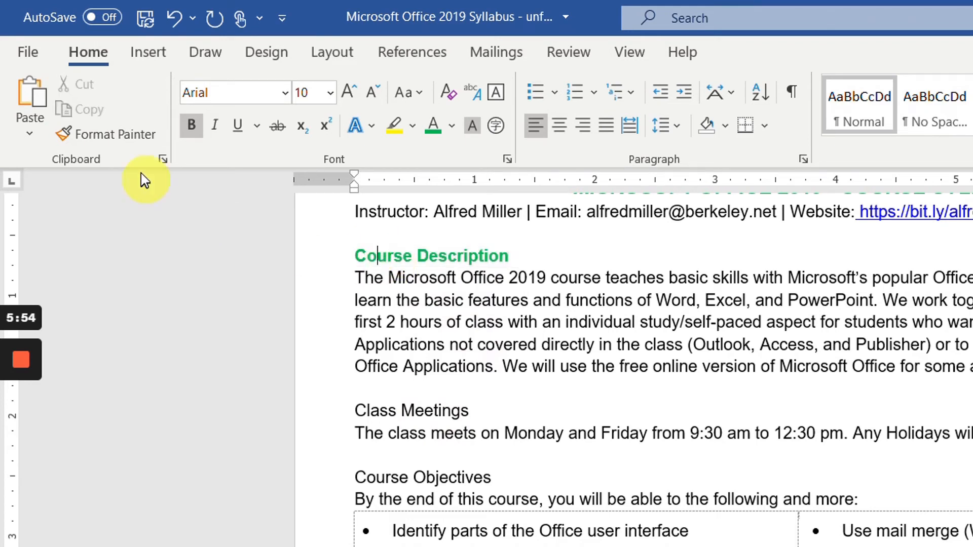
click(127, 143)
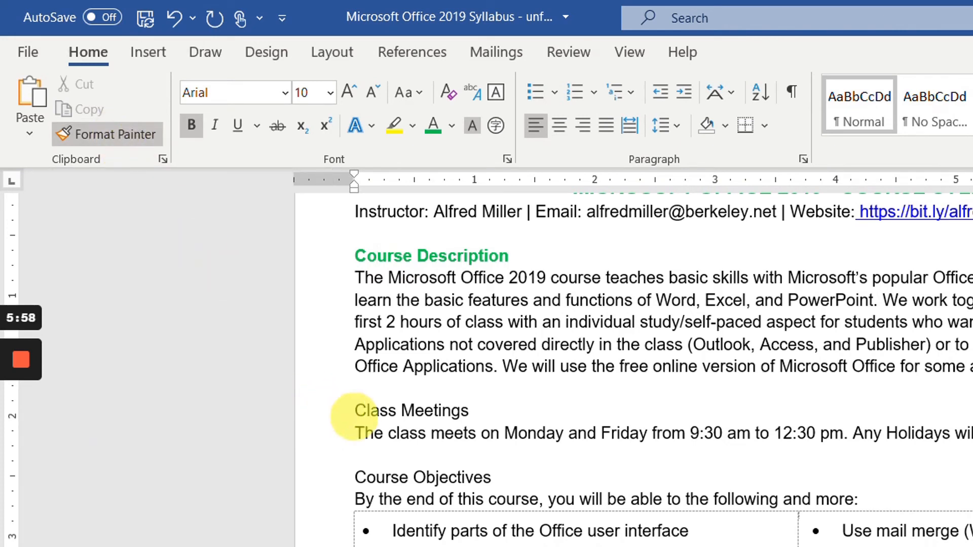
drag(357, 413, 481, 411)
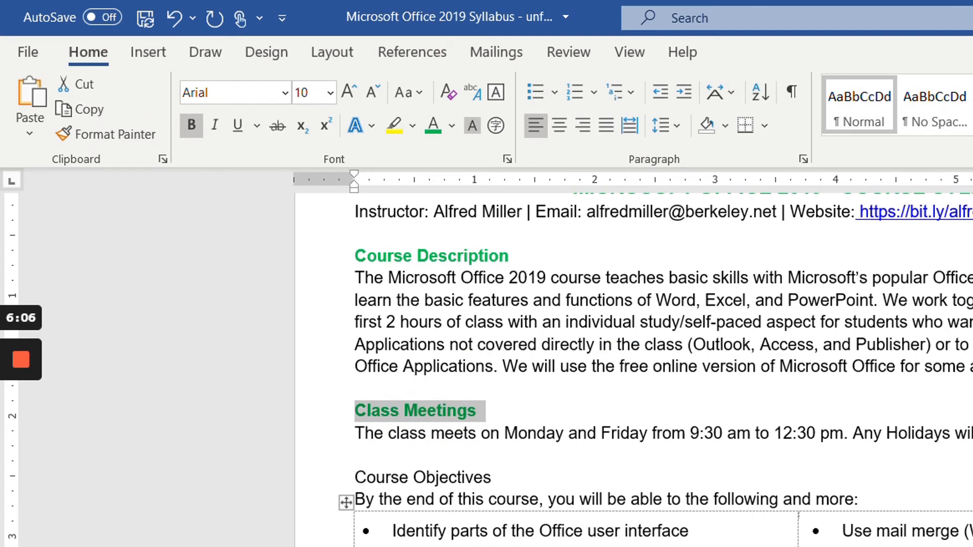
Copy the formatting of the "Class Meetings" heading onto the "Course Objectives" heading with Format Painter
scroll(634, 369, down, 3)
scroll(634, 370, down, 3)
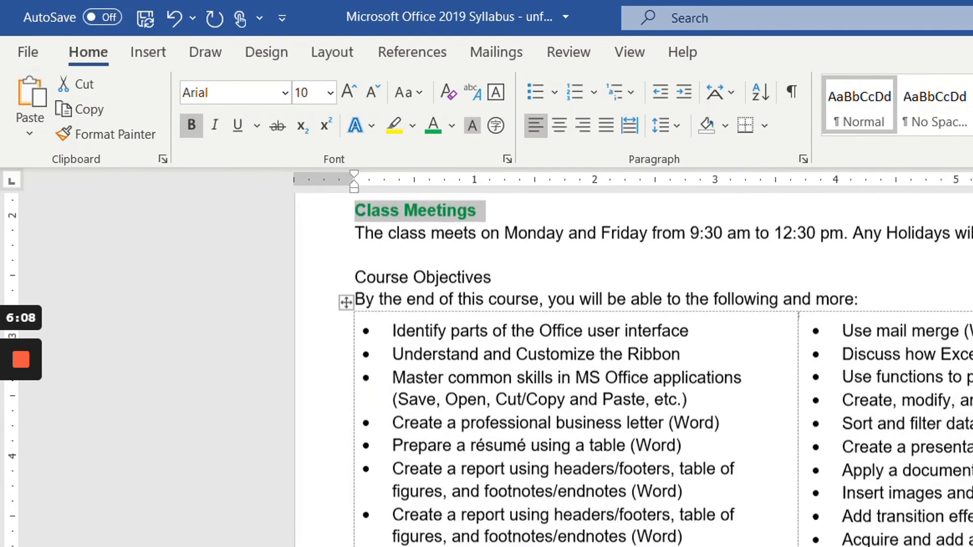
click(435, 210)
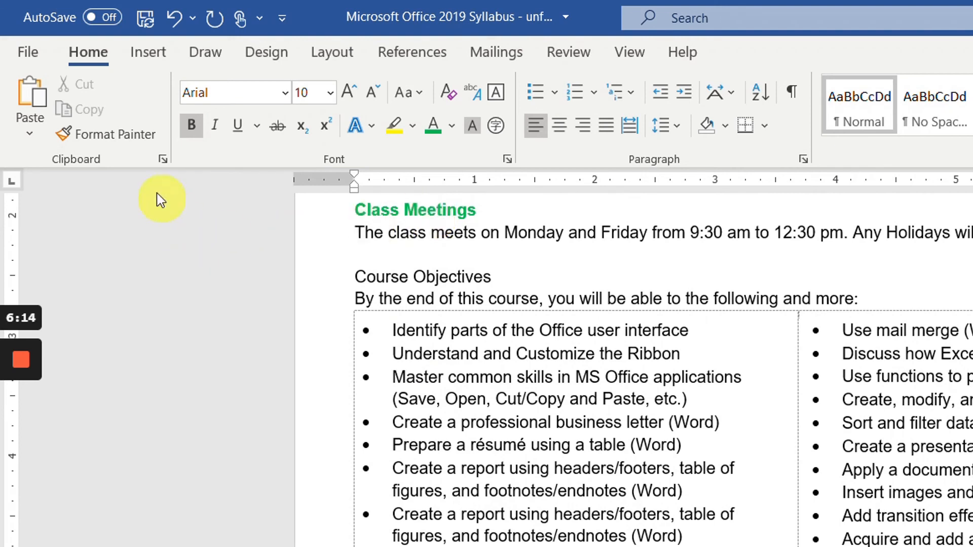
click(126, 140)
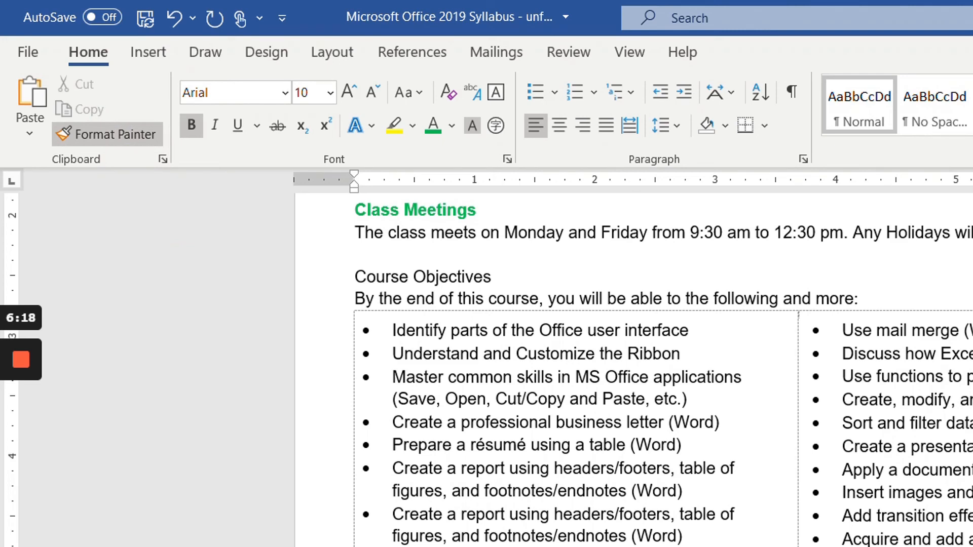
click(329, 278)
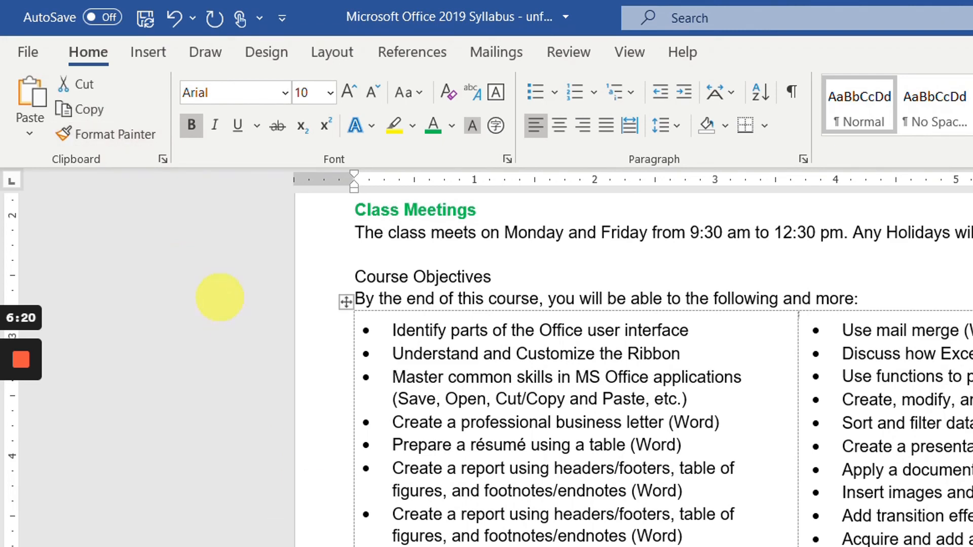
scroll(506, 486, up, 5)
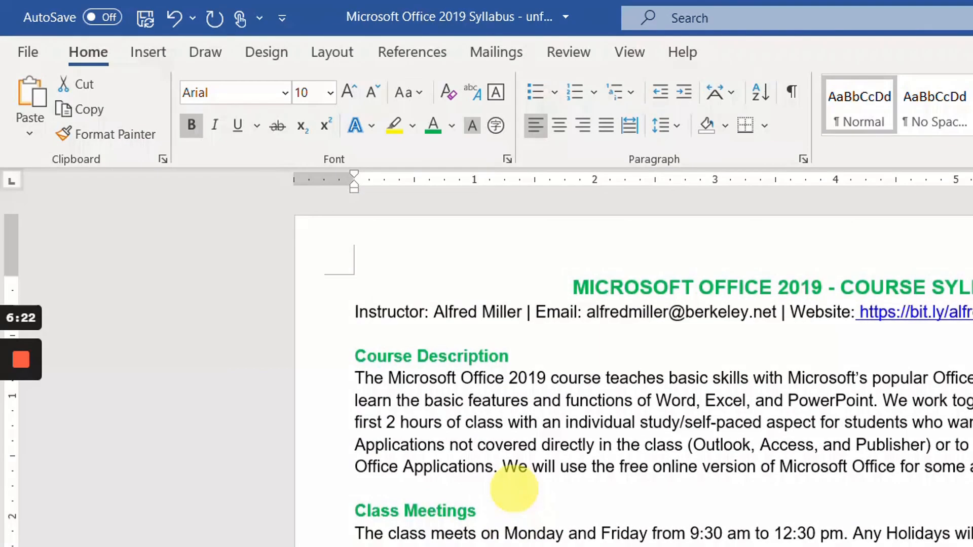